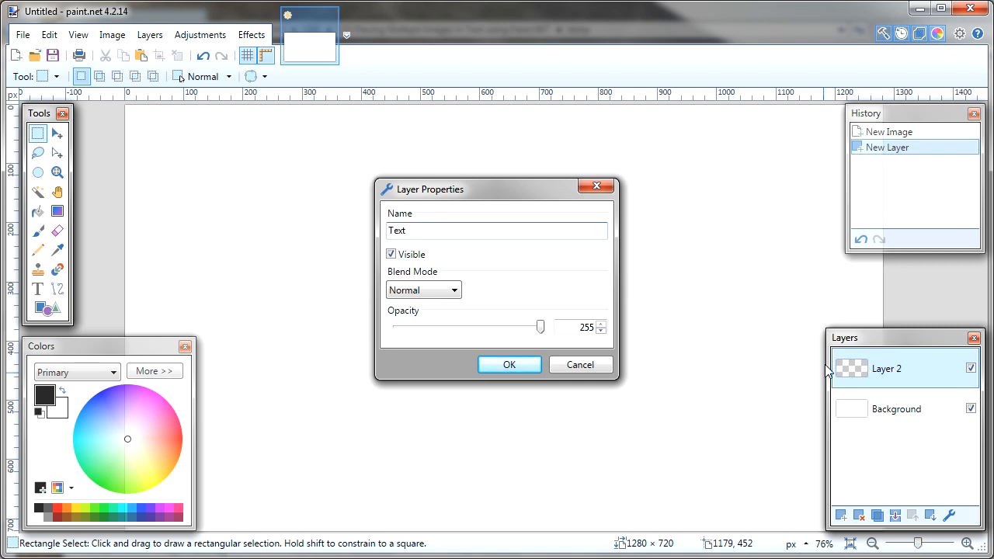
Name the new layer Text and set up the Text tool with the Cooper Std Black font in bold.
click(522, 366)
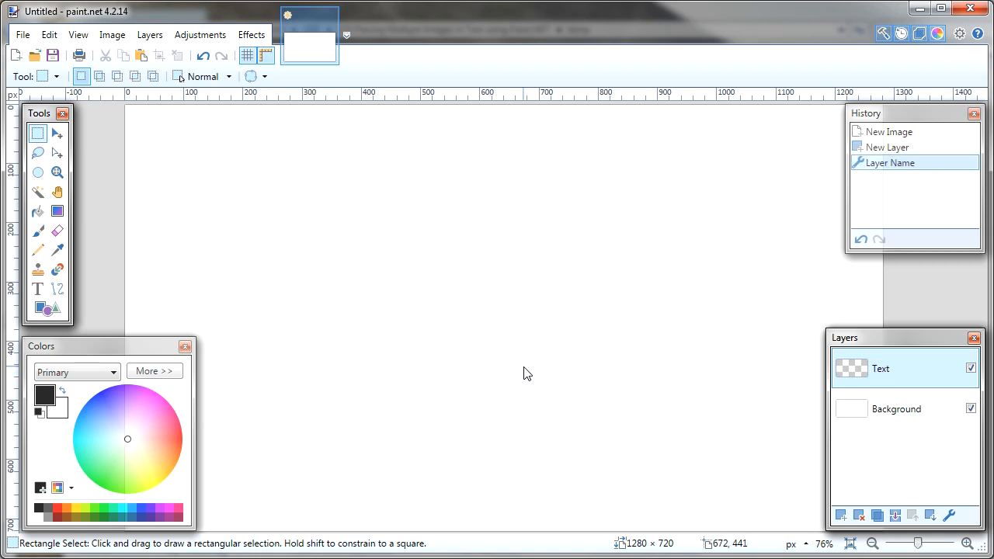
click(37, 290)
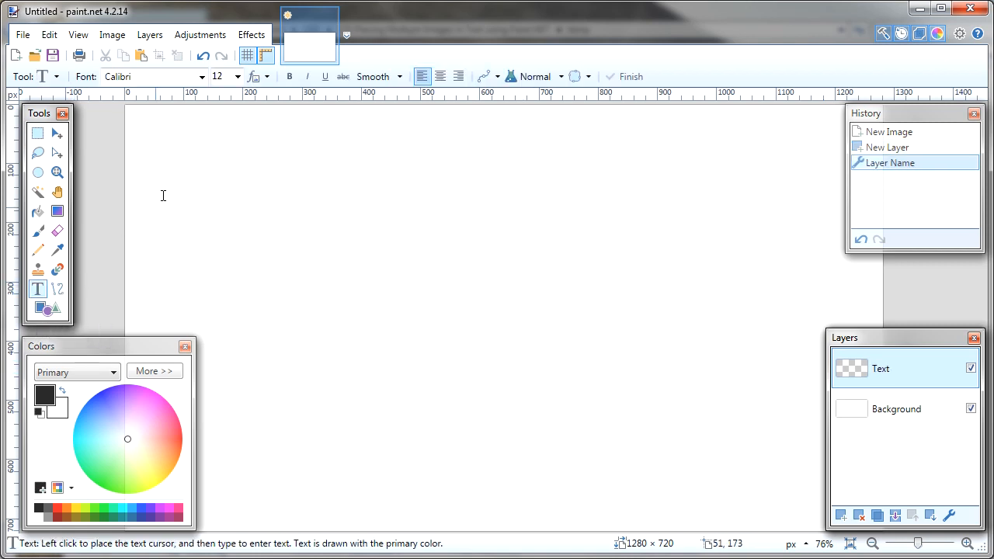
click(201, 76)
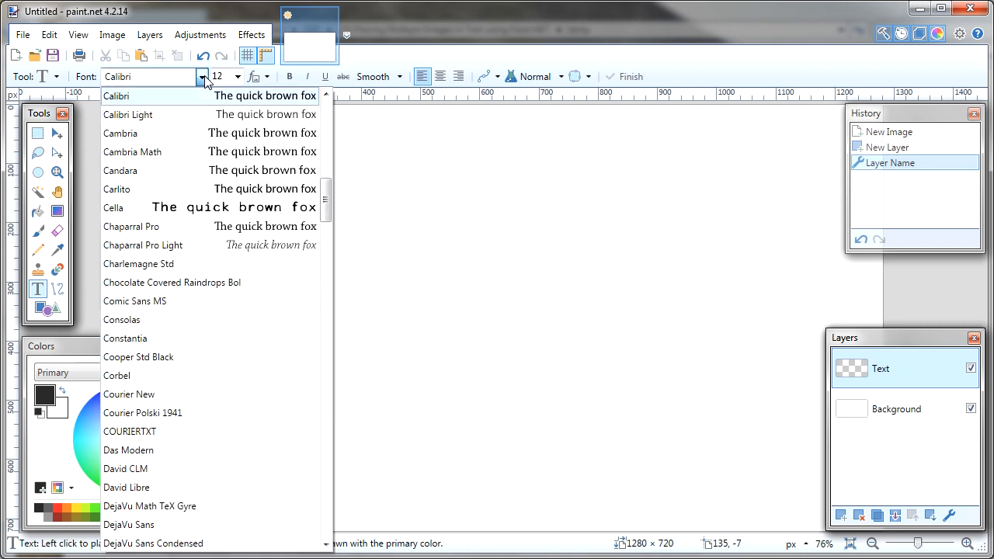
click(211, 356)
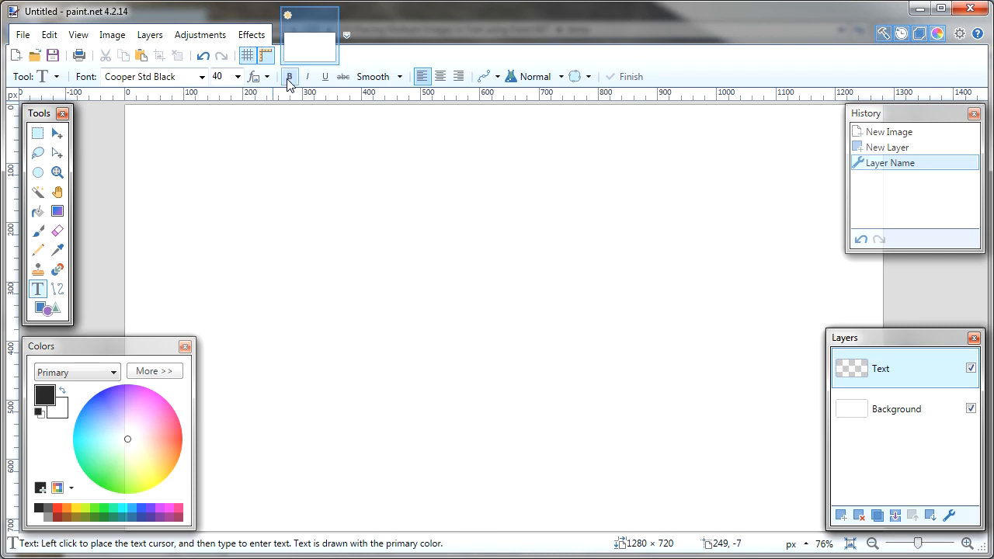
click(289, 78)
Place the word LION across the canvas on the Text layer and commit the text.
click(159, 332)
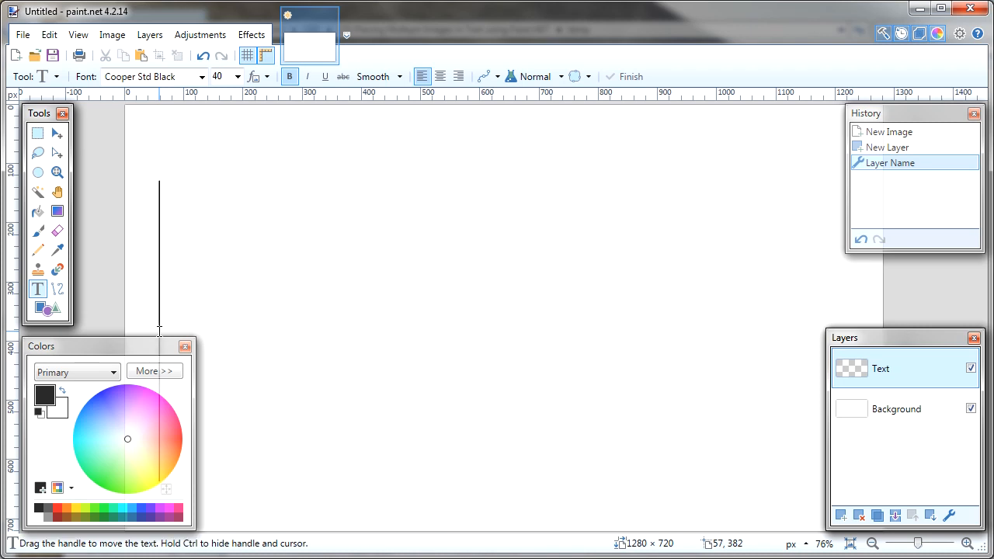
text(LI)
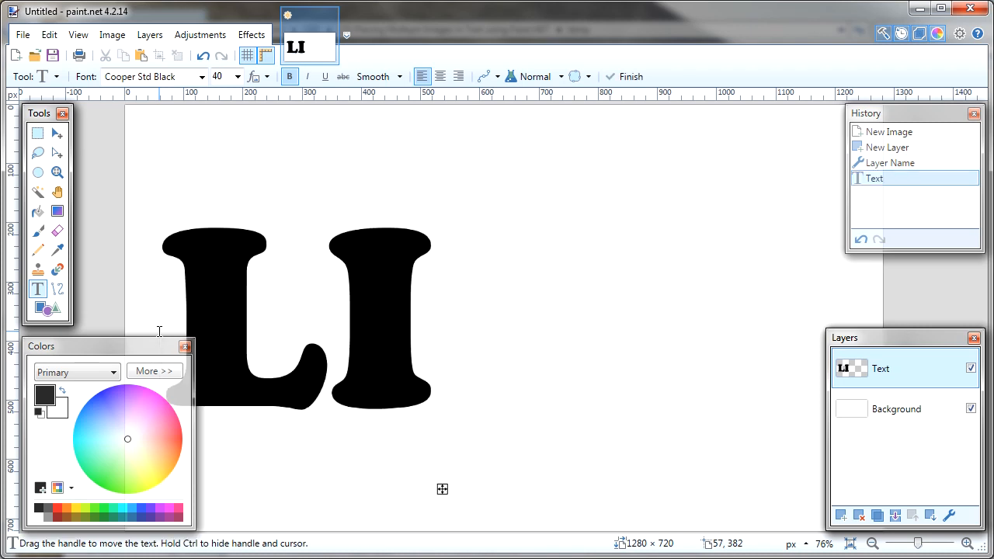
text(ON)
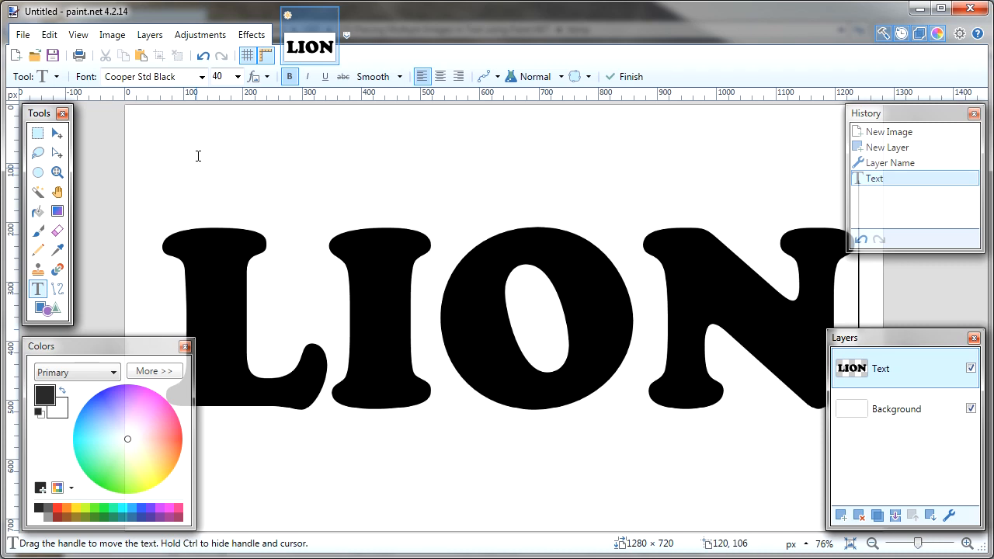
click(631, 76)
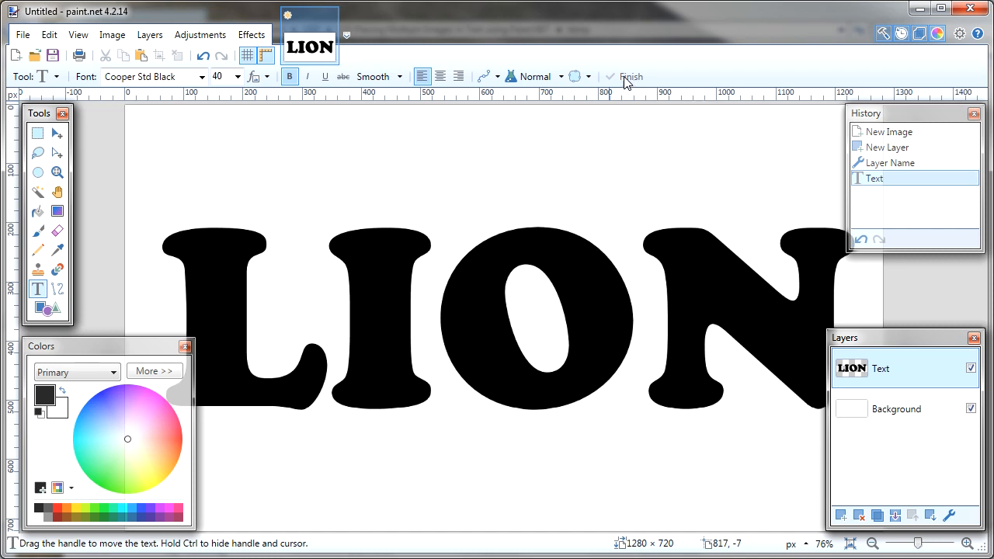
Stretch the whole Text layer vertically beyond both canvas edges to about 1280 × 1248 px, and deselect.
click(57, 136)
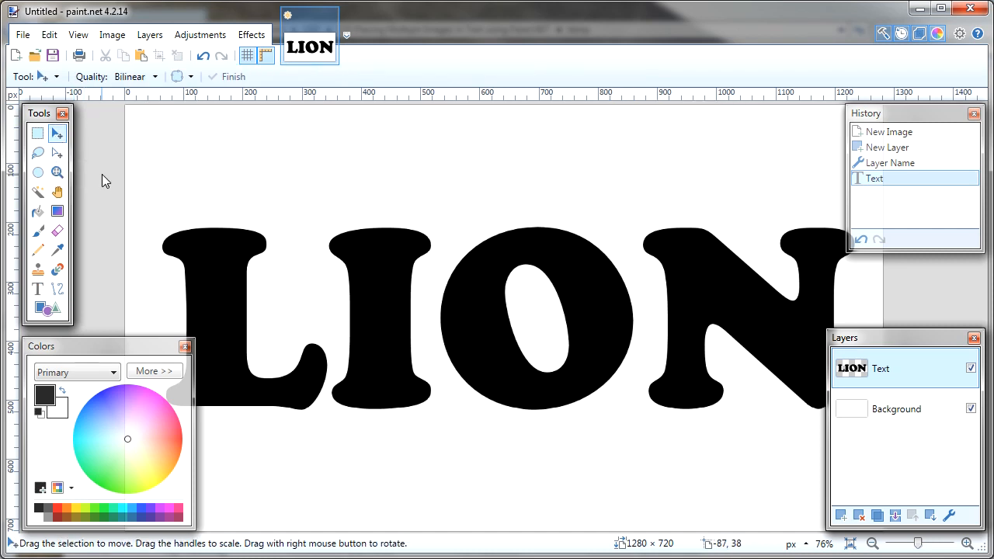
key(ctrl+a)
click(383, 321)
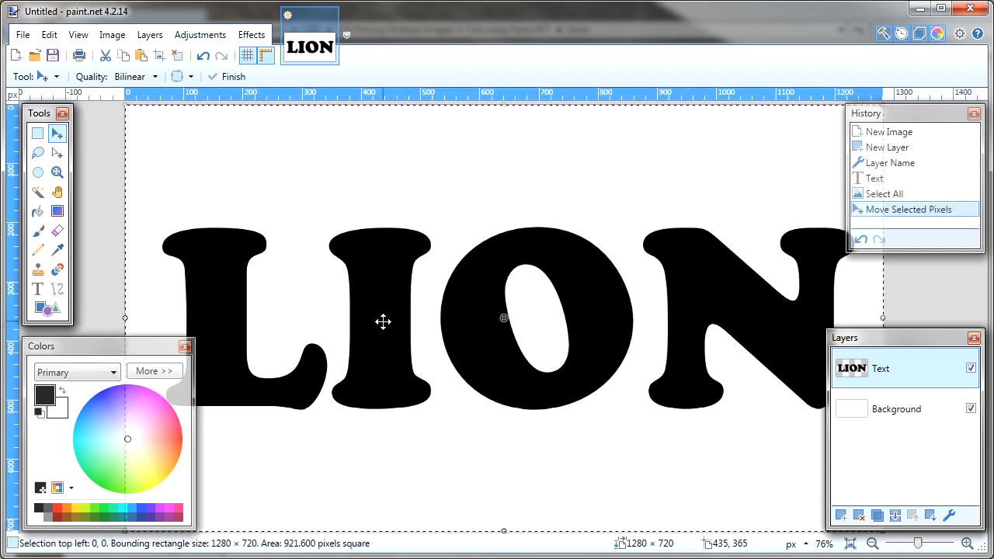
scroll(383, 322, down, 3)
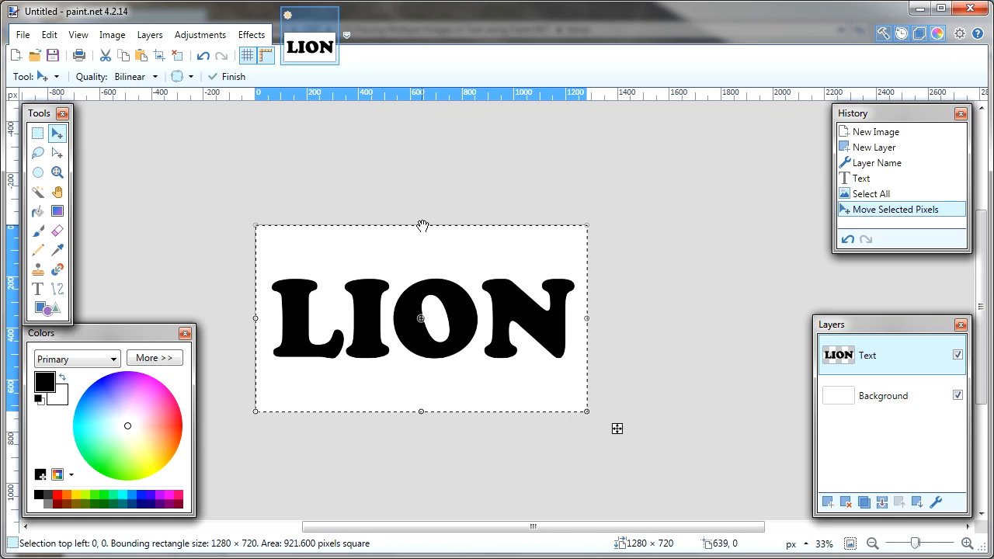
drag(422, 226, 428, 160)
drag(422, 414, 422, 486)
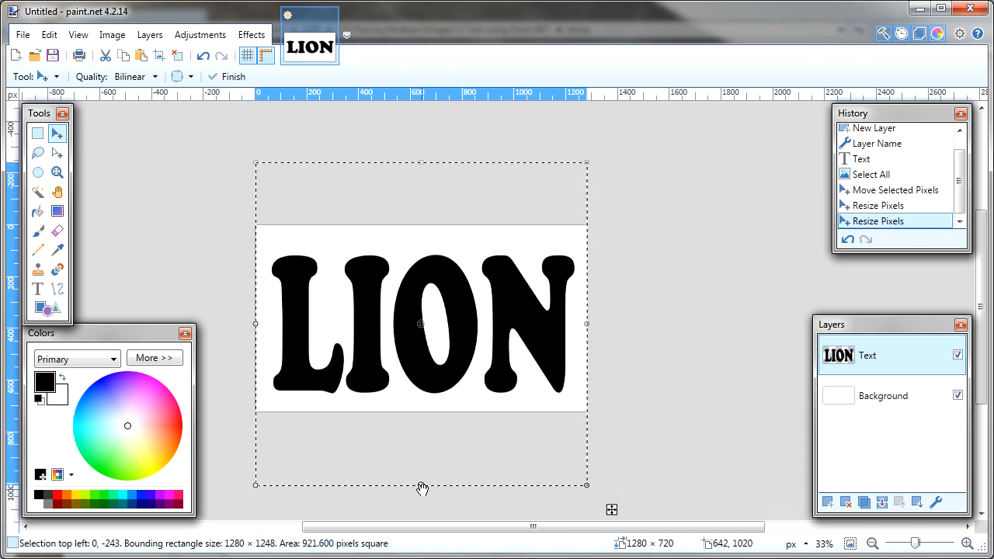
key(ctrl+d)
Reselect the whole Text layer, stretch it slightly upward and downward until LION nearly fills the canvas height, and deselect.
key(ctrl+a)
click(471, 340)
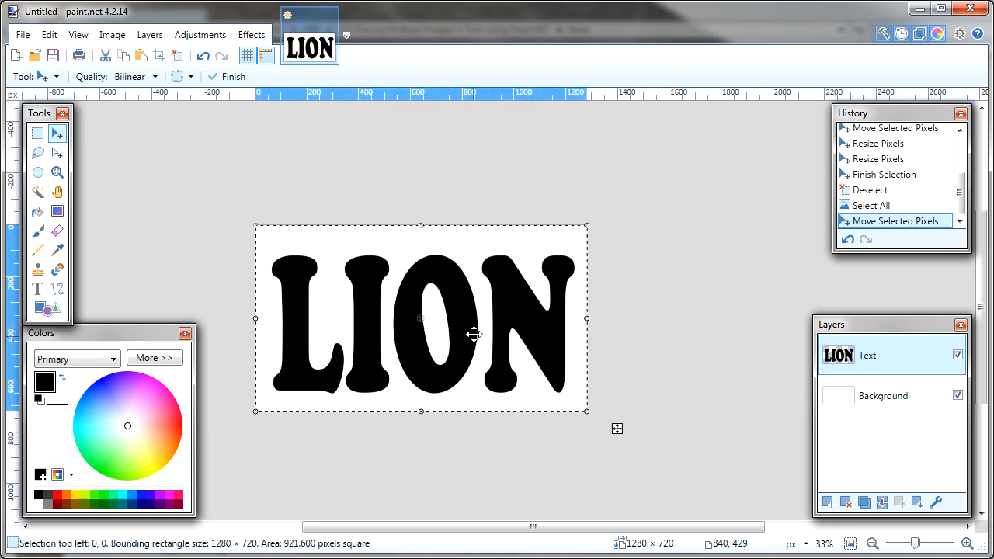
drag(421, 226, 422, 197)
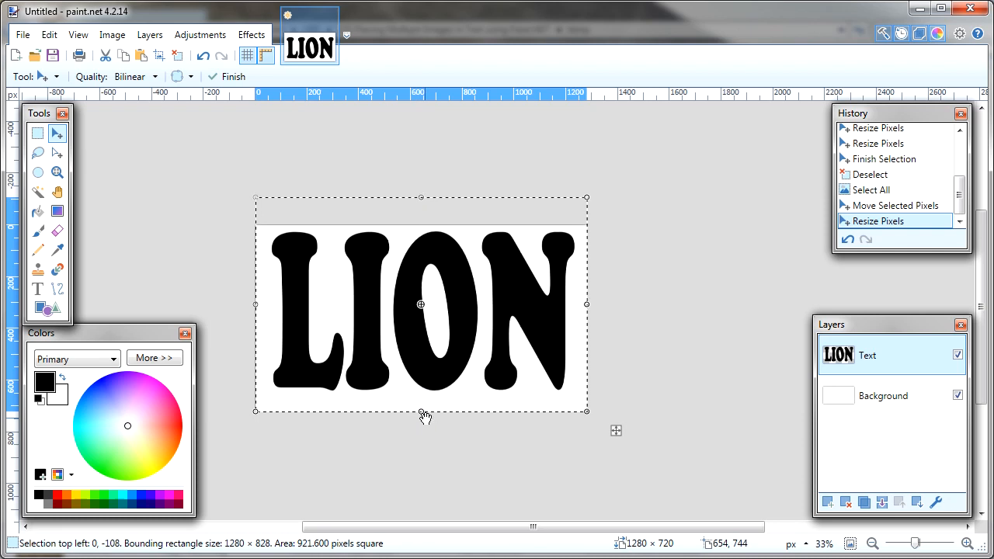
drag(421, 412, 421, 433)
key(ctrl+d)
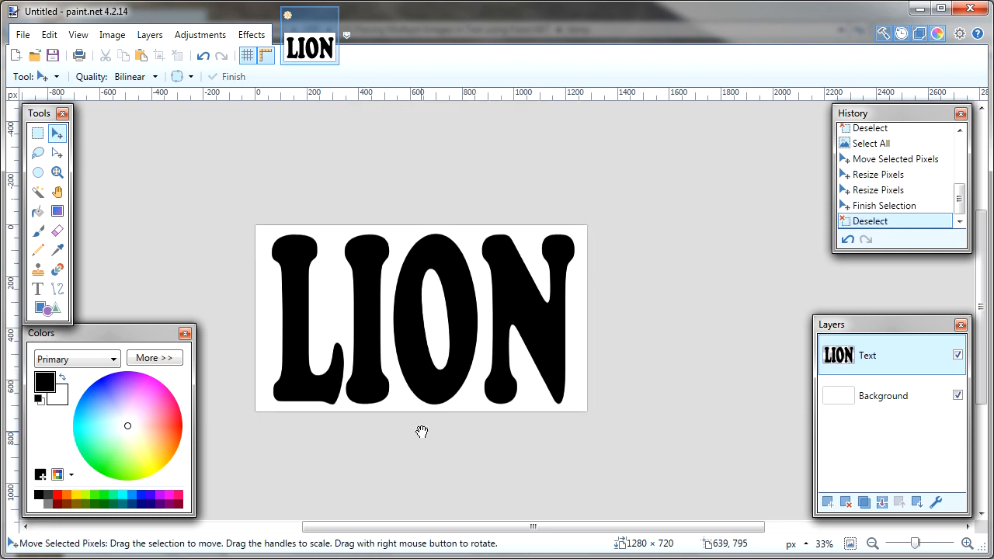
scroll(422, 431, up, 3)
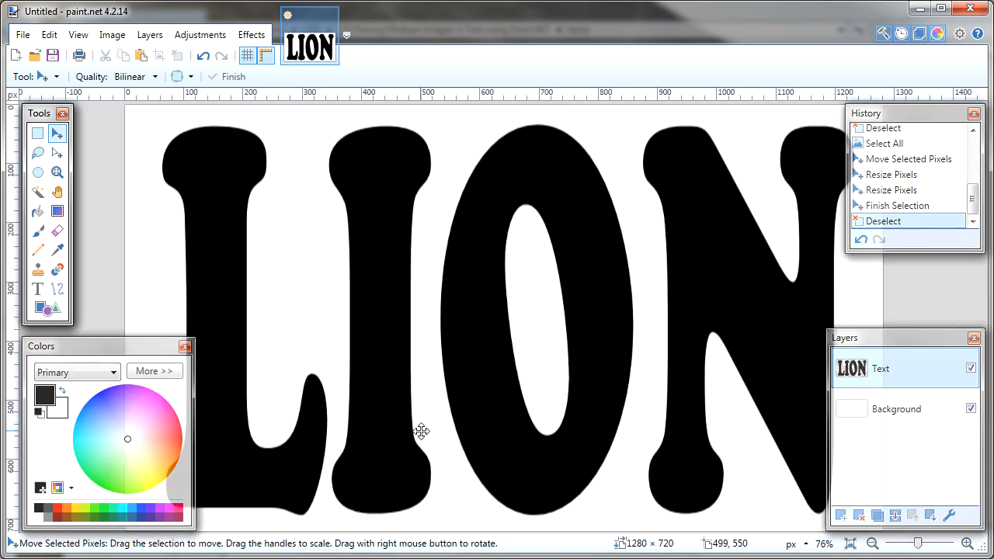
Make the Background layer active and open the lion-515028 image from the temp folder.
click(902, 419)
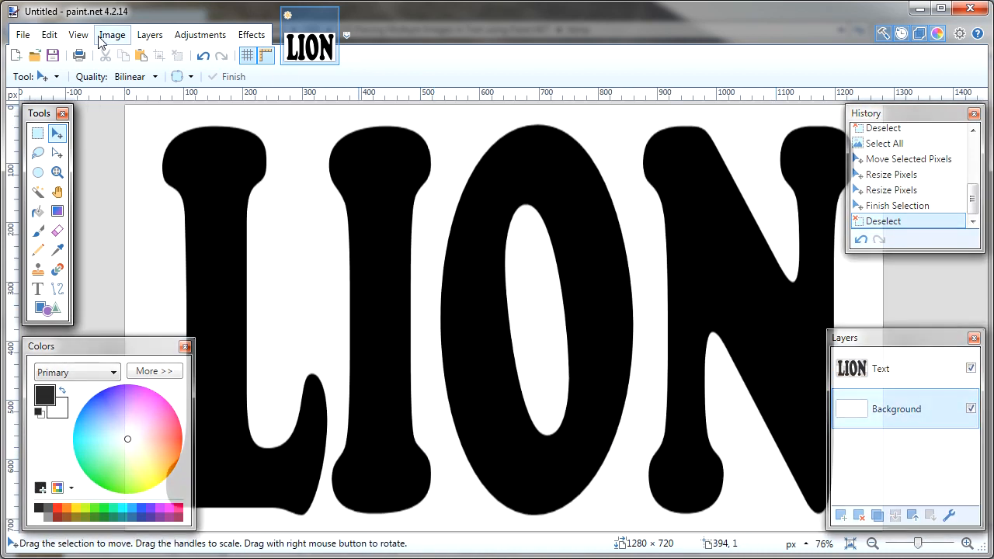
click(31, 41)
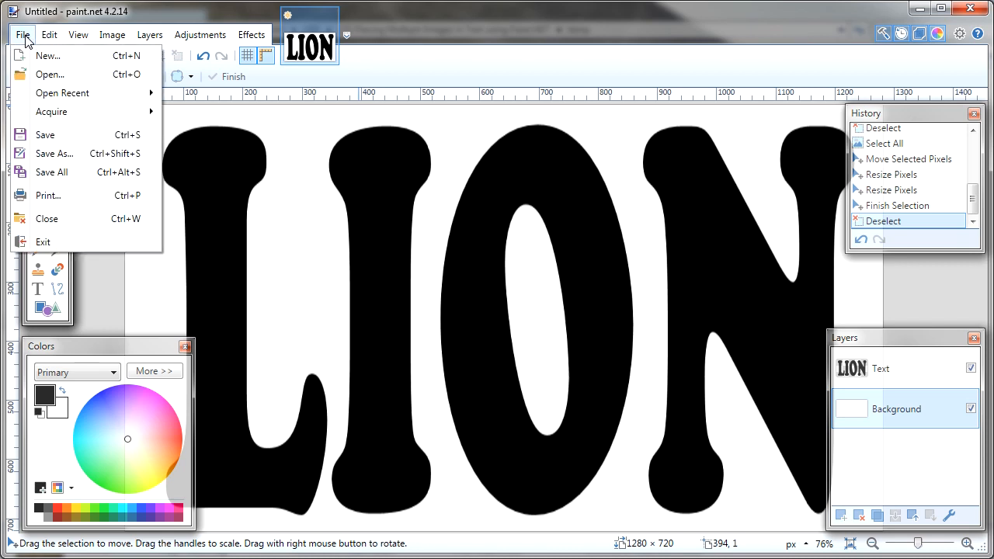
click(47, 73)
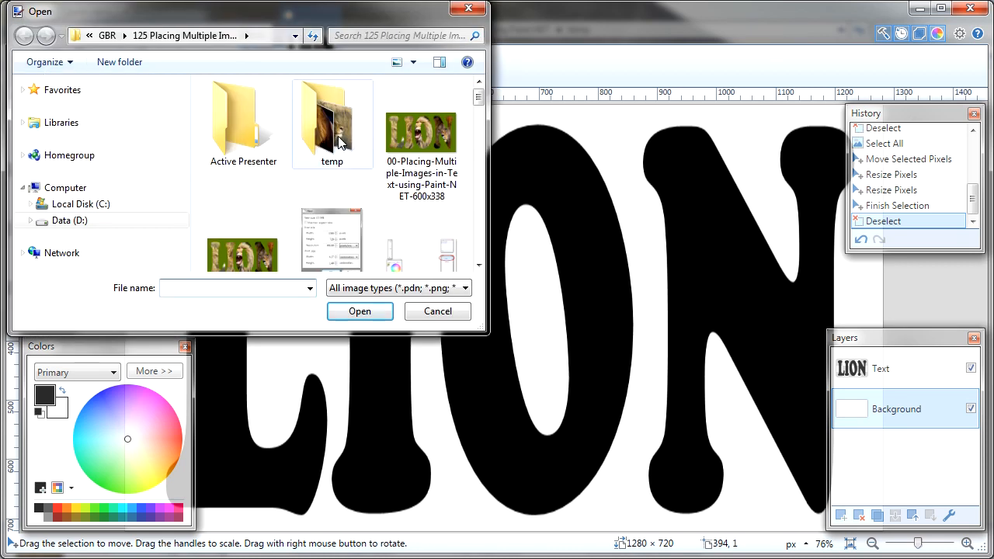
double_click(339, 142)
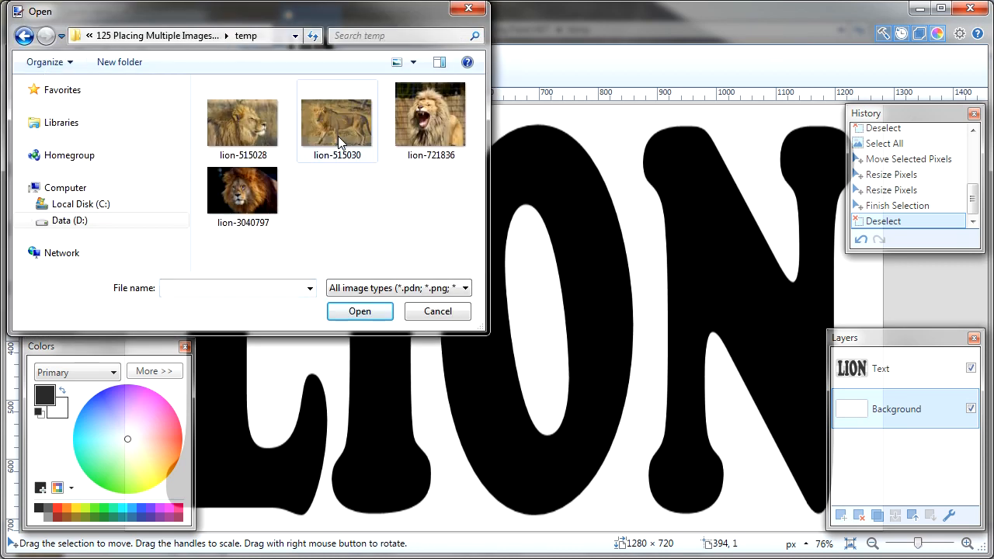
click(249, 138)
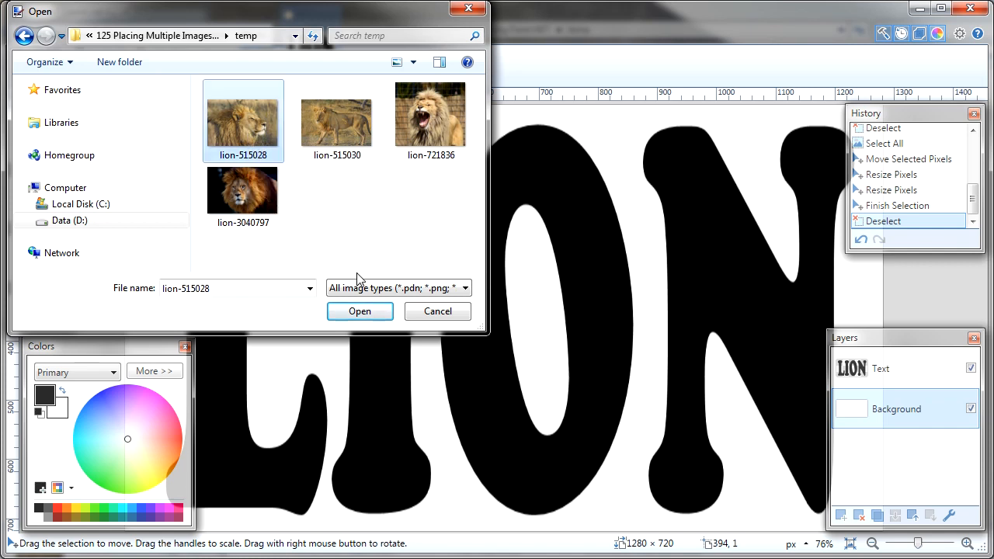
click(360, 311)
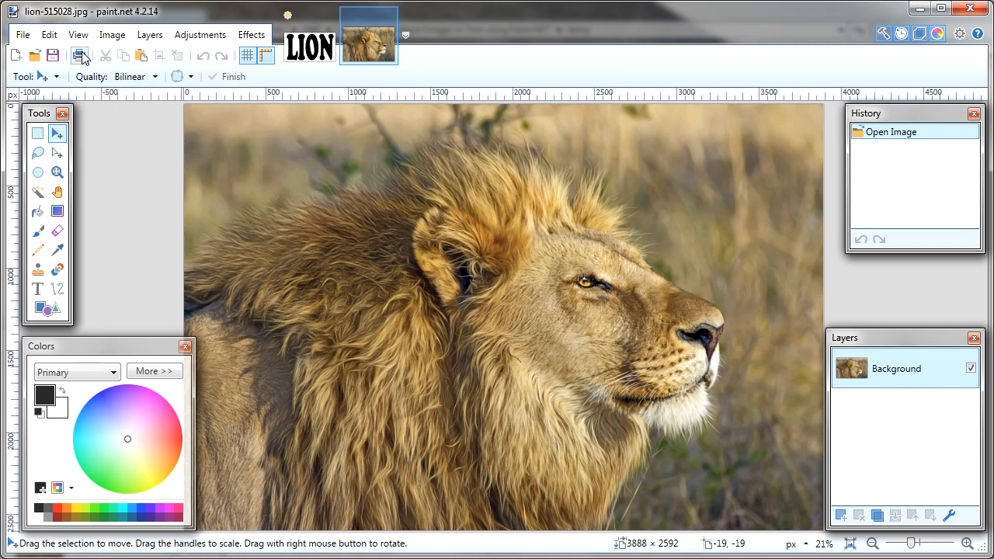
Select the entire lion-515028 image and copy it.
click(49, 35)
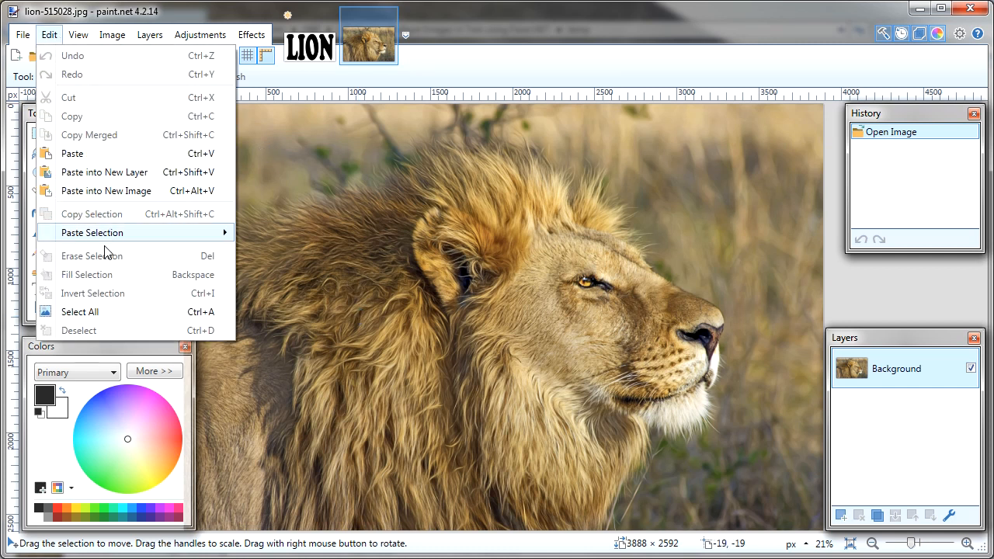
click(104, 311)
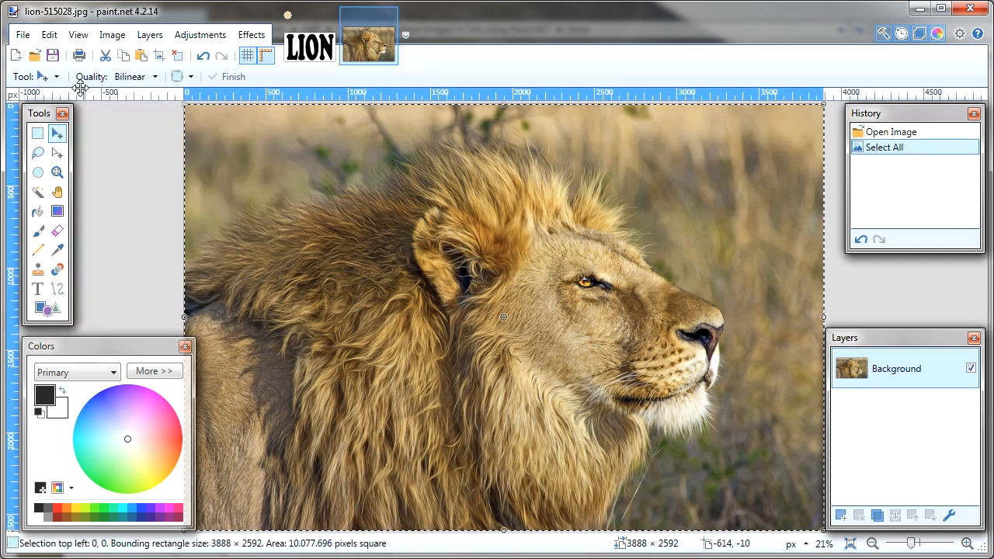
click(49, 35)
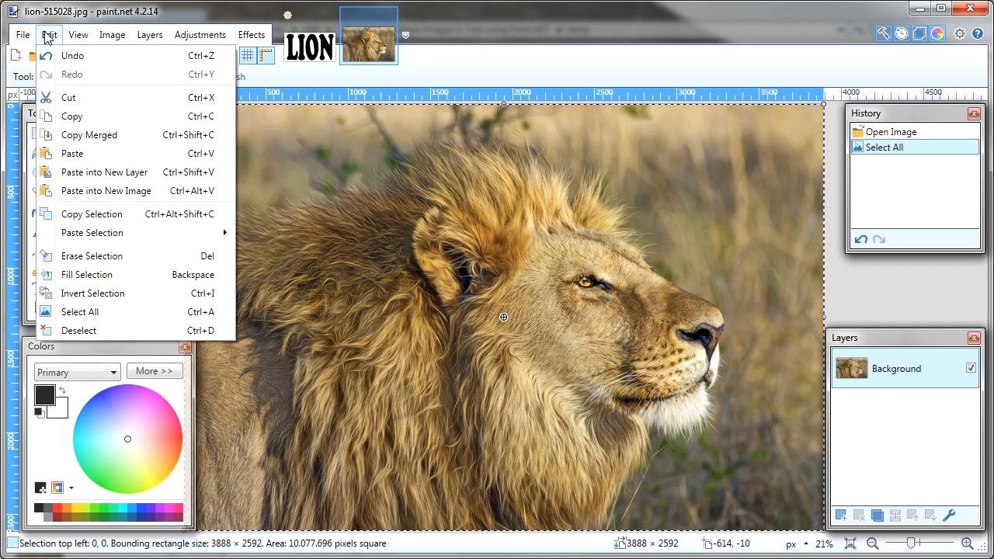
click(81, 118)
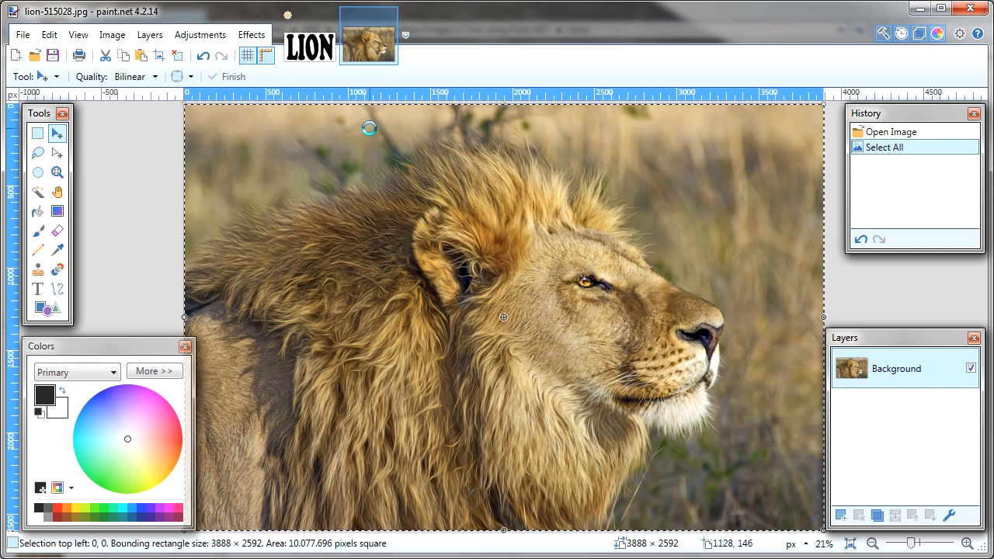
Paste the copied lion photo into a new layer between Background and Text in the LION image, keeping the canvas size.
click(301, 51)
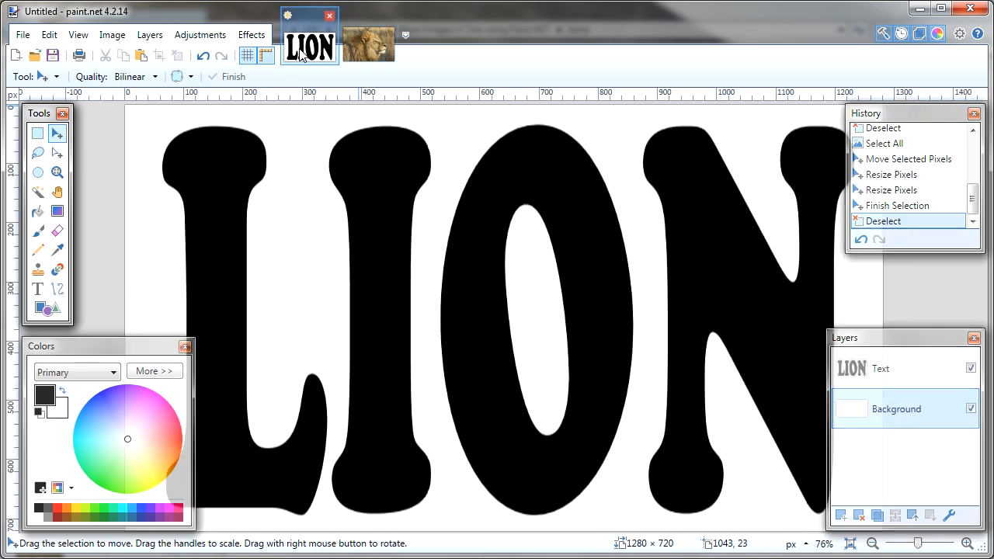
click(48, 35)
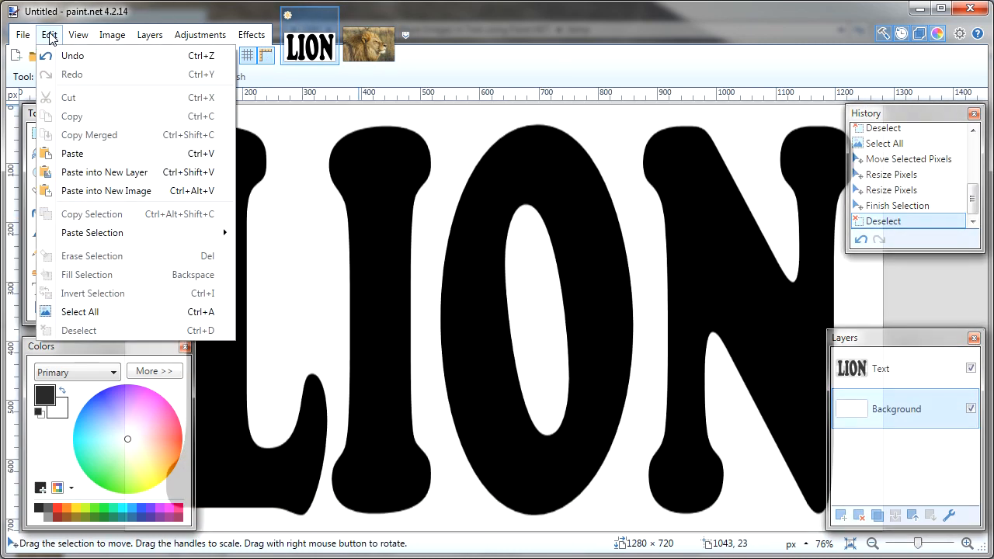
click(154, 178)
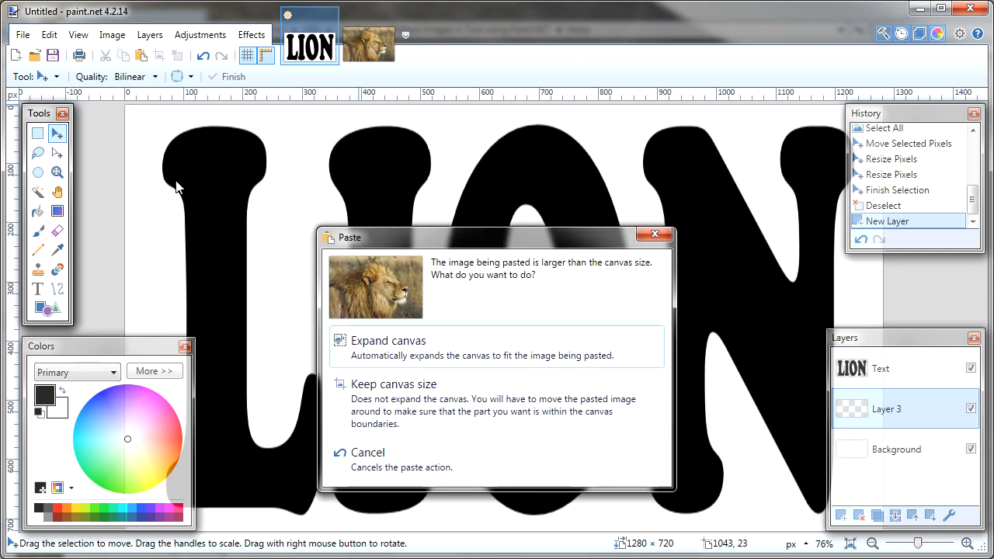
click(591, 403)
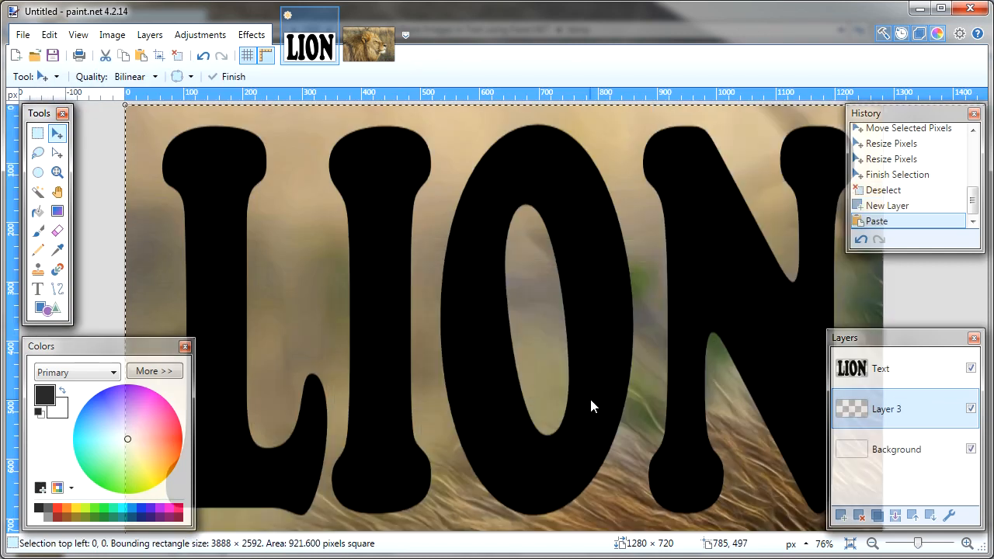
Scale the pasted lion photo down to about 999 × 666 pixels from its lower-right corner, commit the resize and deselect.
scroll(578, 394, down, 5)
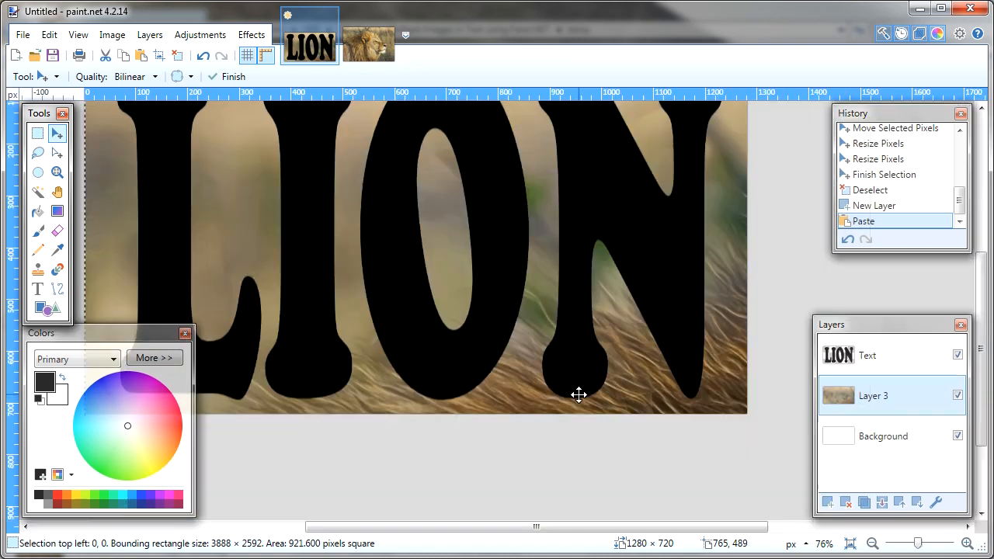
scroll(578, 394, down, 2)
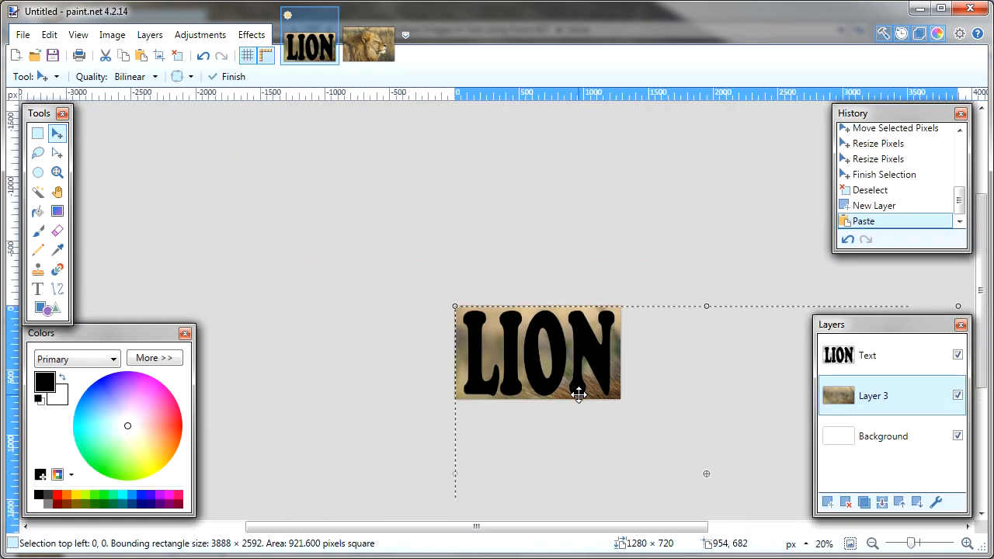
scroll(980, 280, down, 2)
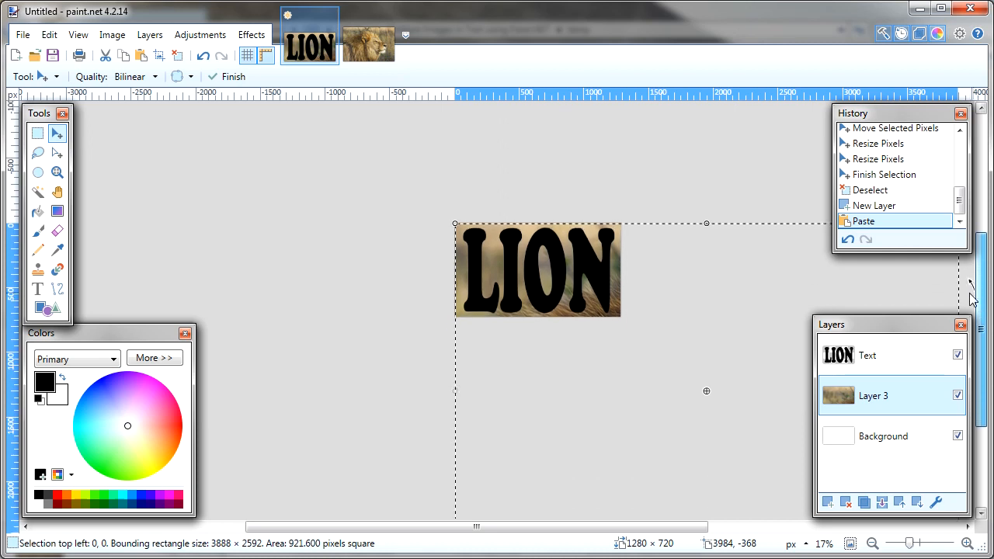
drag(439, 528, 541, 528)
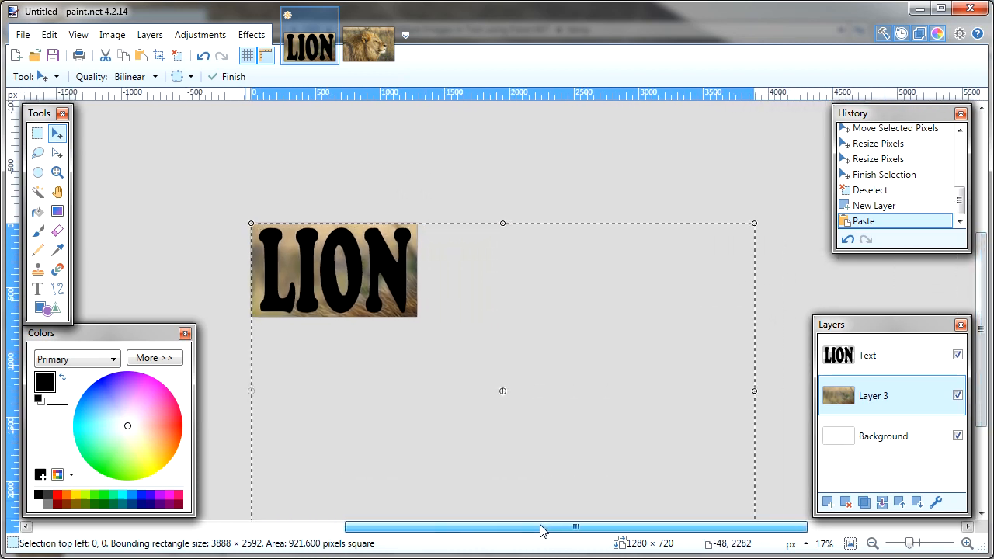
scroll(982, 312, down, 2)
scroll(982, 312, down, 2)
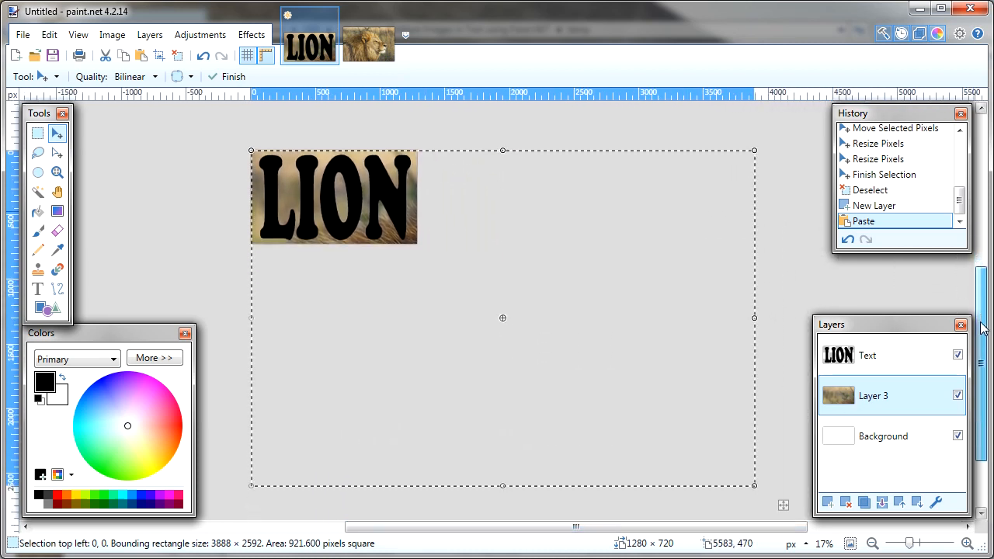
drag(757, 487, 401, 236)
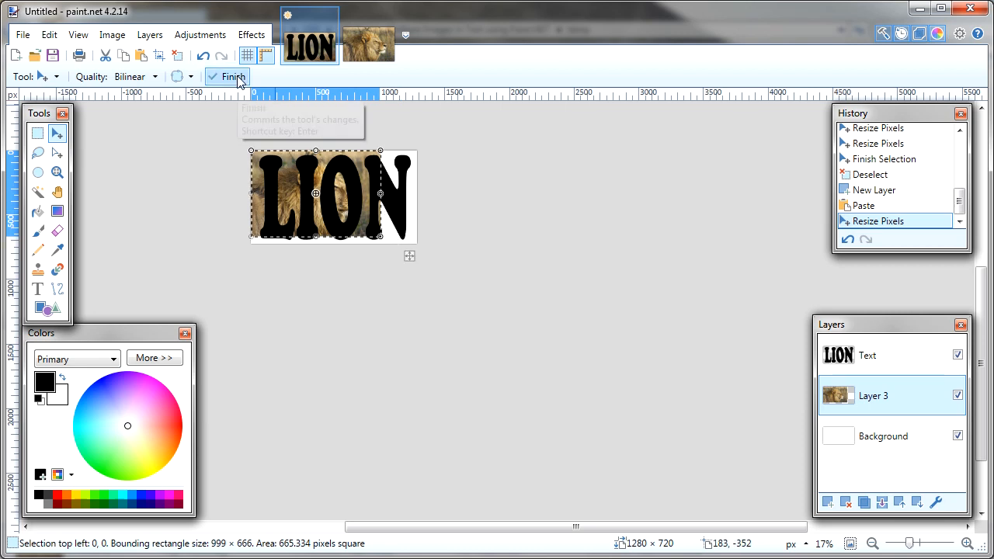
click(239, 81)
key(ctrl+b)
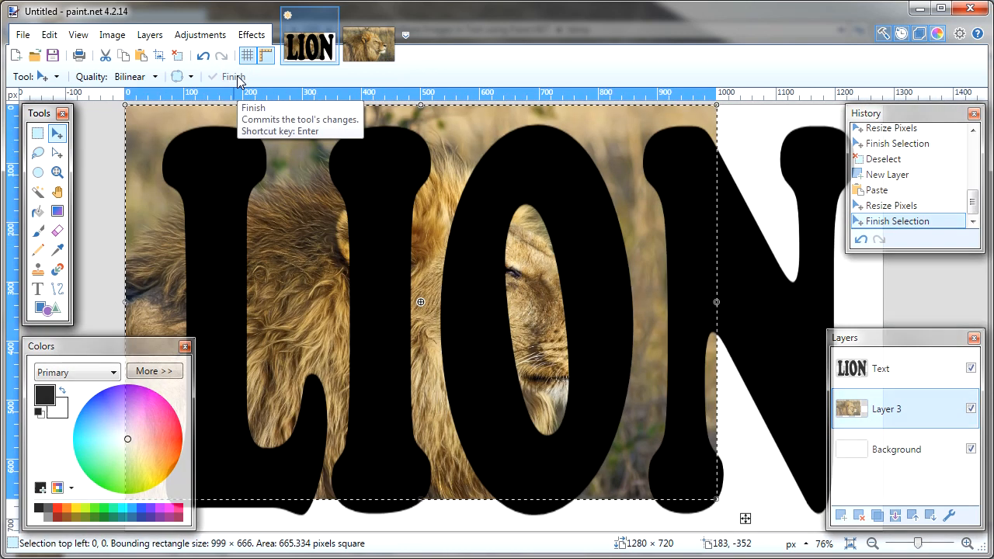
key(ctrl+d)
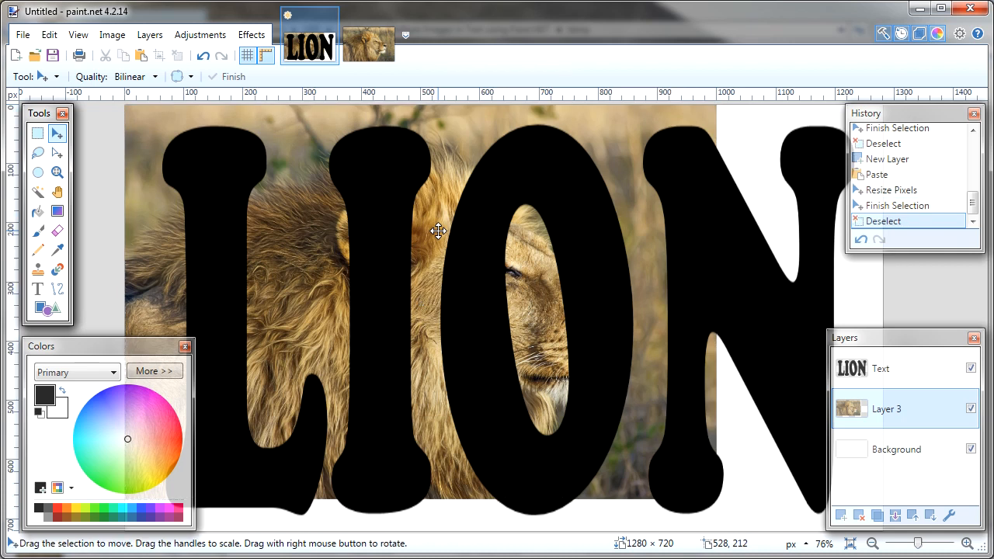
Lower the Text layer's opacity to 131.
click(905, 376)
double_click(904, 375)
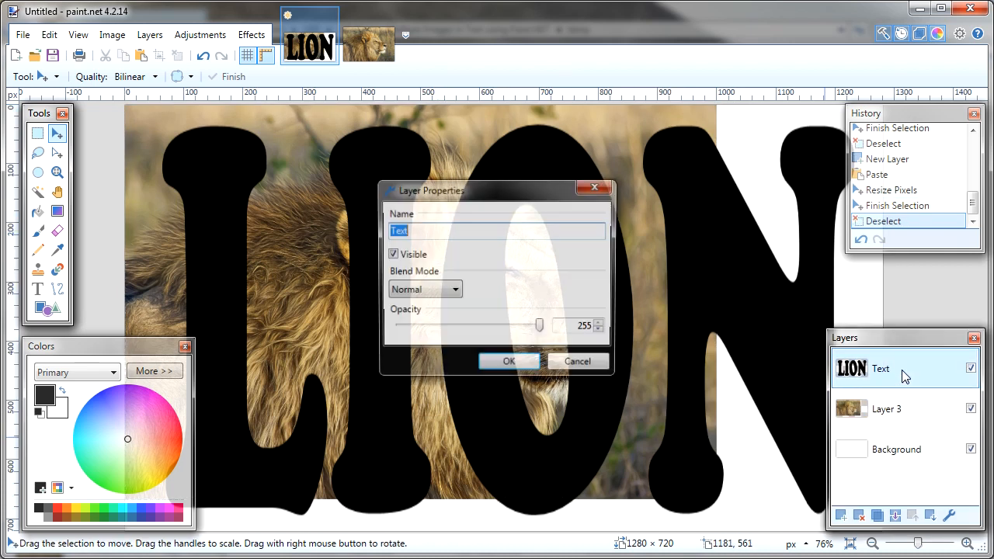
drag(541, 327, 470, 327)
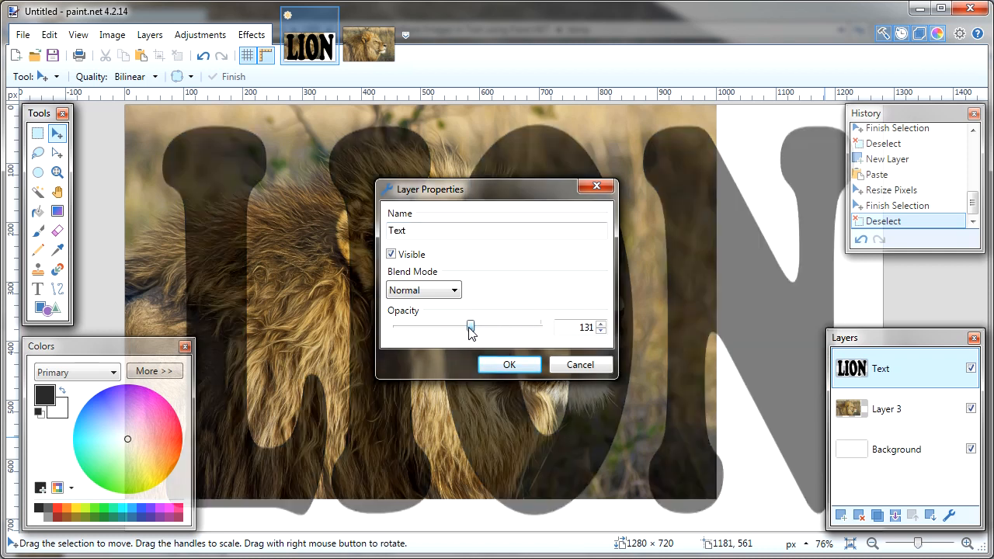
click(507, 365)
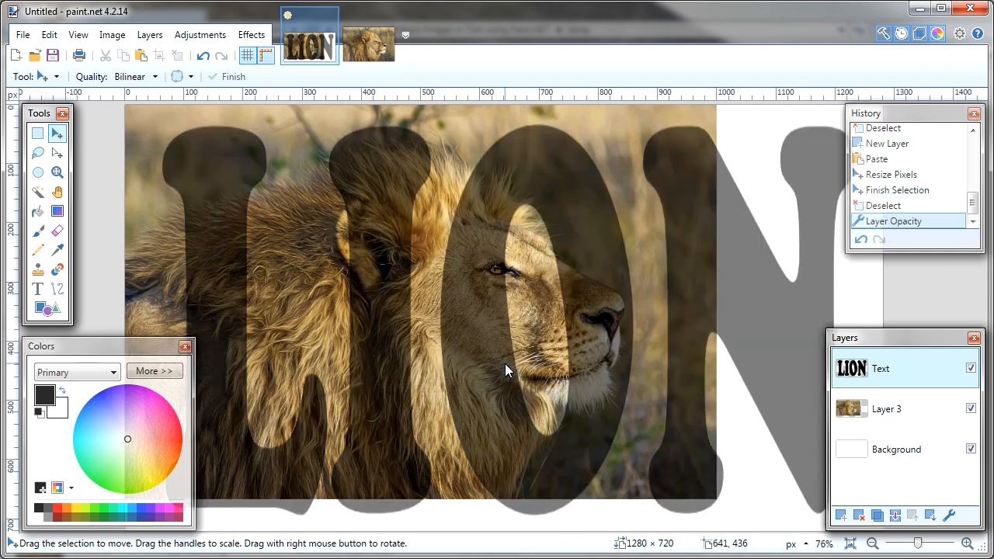
Select all of Layer 3 and move the lion photo left and slightly up so the lion's face lies behind the letter L.
click(901, 415)
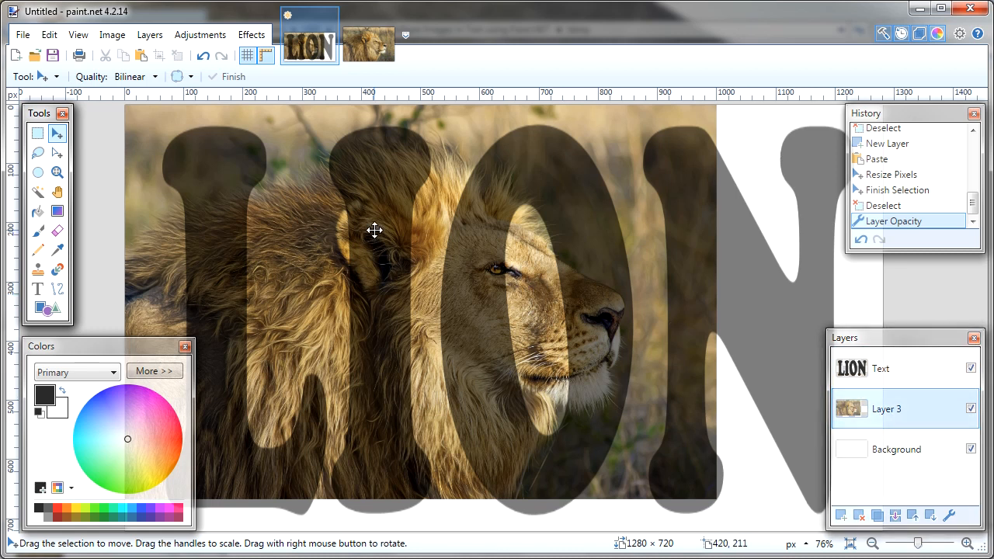
key(ctrl+a)
click(312, 242)
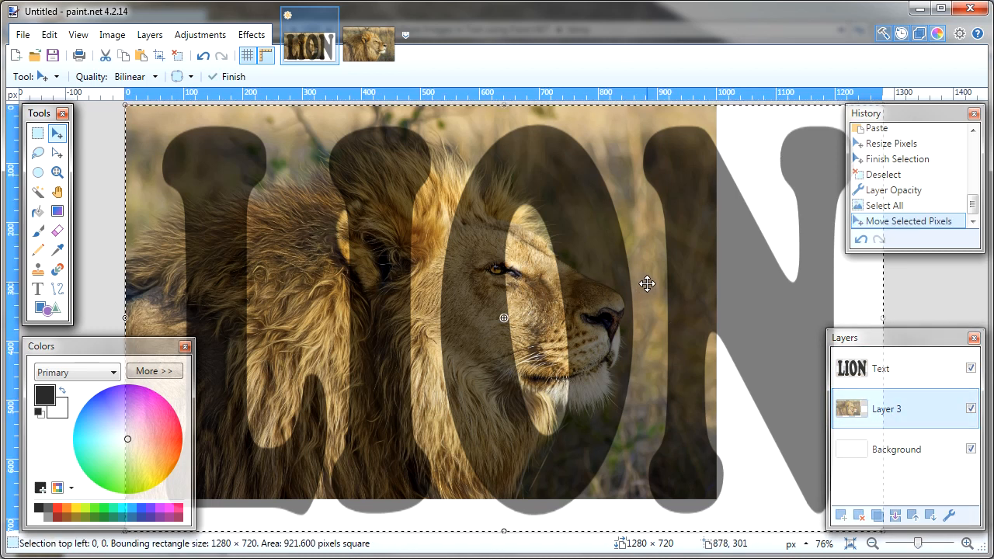
drag(647, 285, 375, 262)
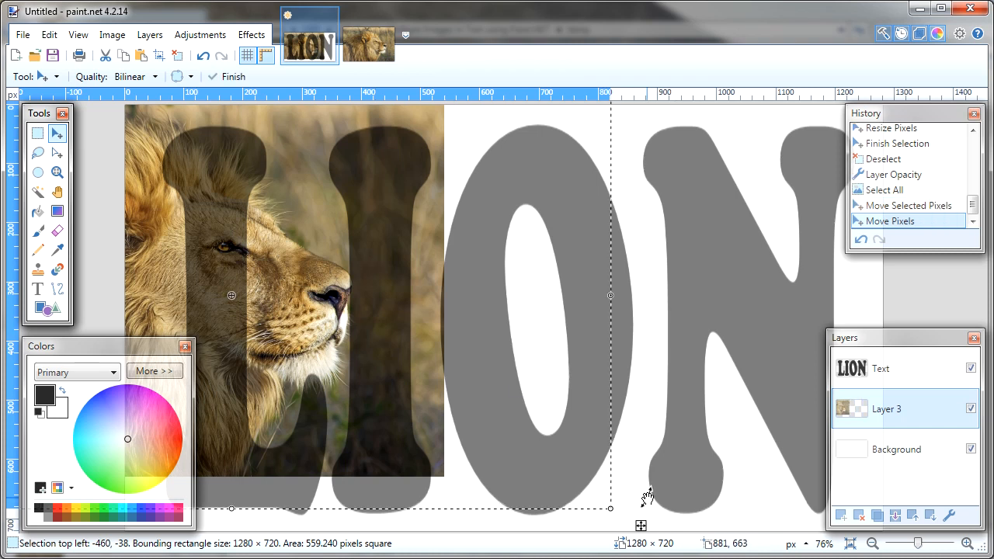
Enlarge the selected lion photo from its lower-right corner until the selection measures about 1461 × 822 pixels.
scroll(646, 498, down, 1)
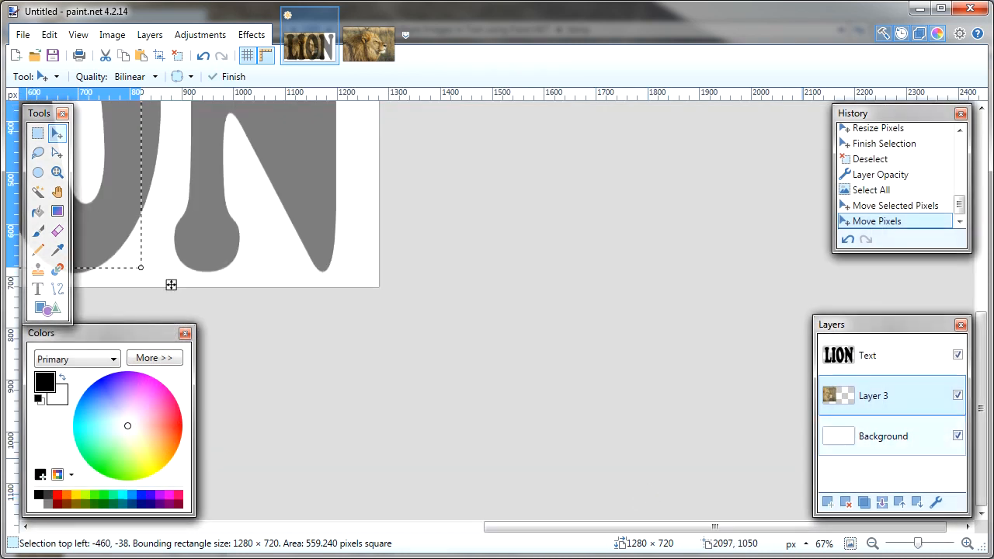
drag(982, 361, 986, 221)
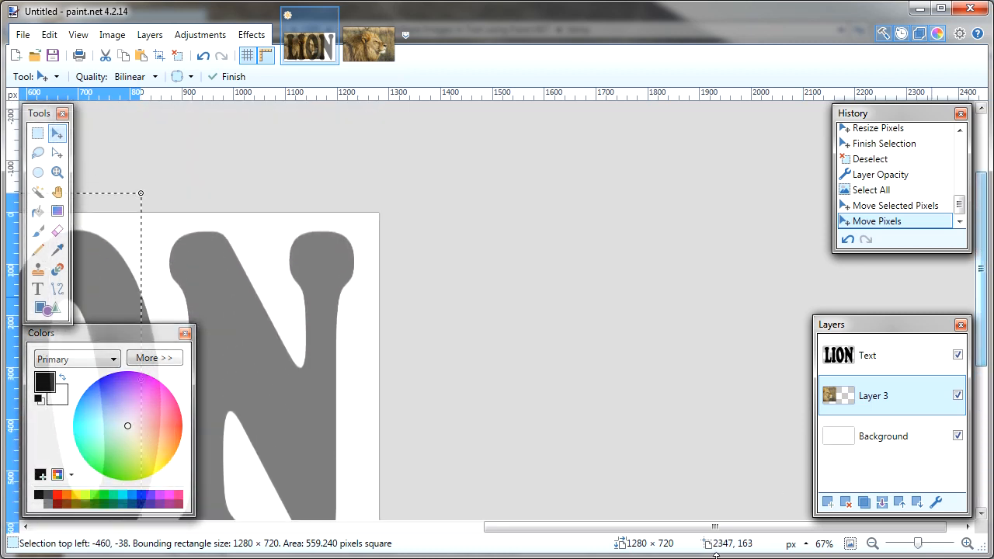
drag(714, 527, 439, 527)
scroll(722, 246, down, 3)
scroll(722, 247, up, 4)
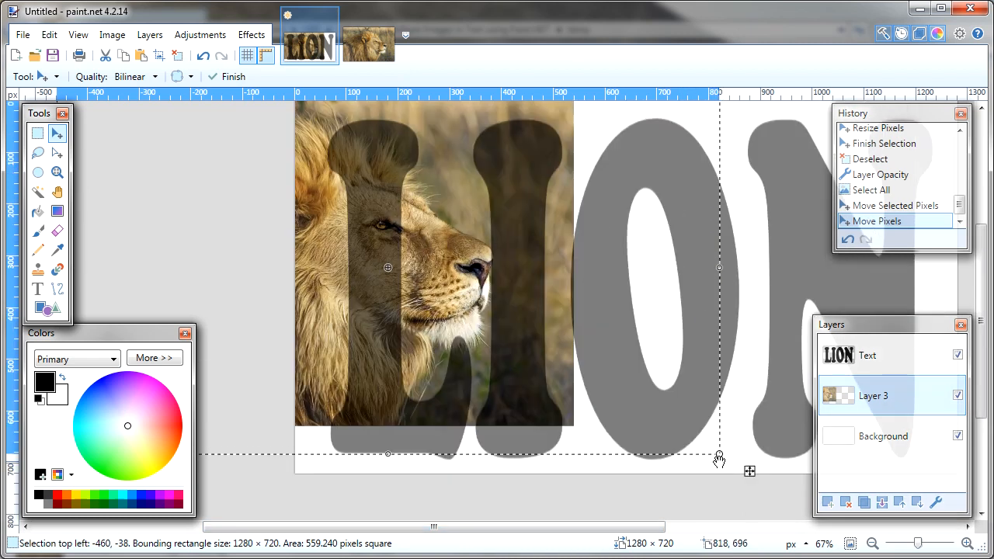
drag(721, 457, 817, 543)
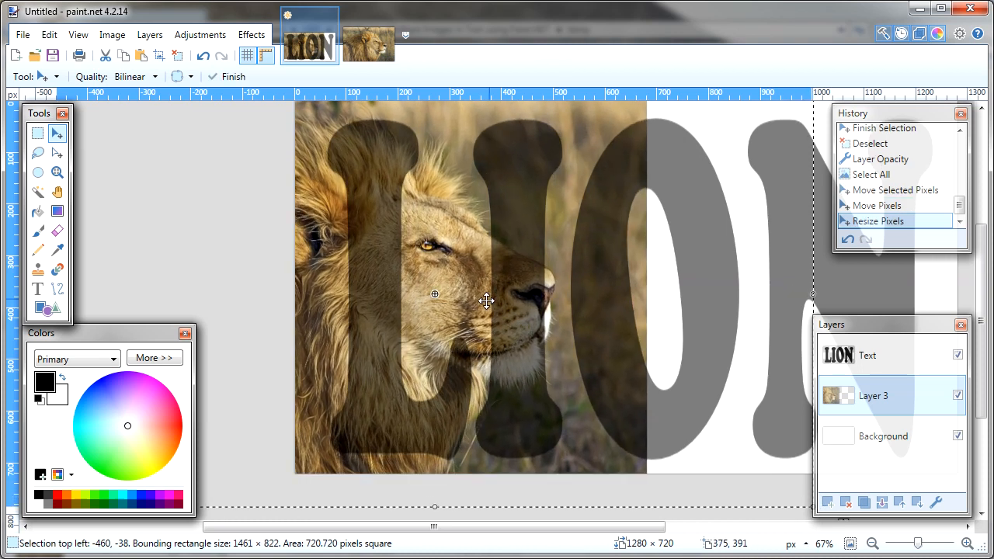
Shift the enlarged photo further left so the lion's eye sits within the L, commit the move and deselect.
drag(466, 289, 410, 285)
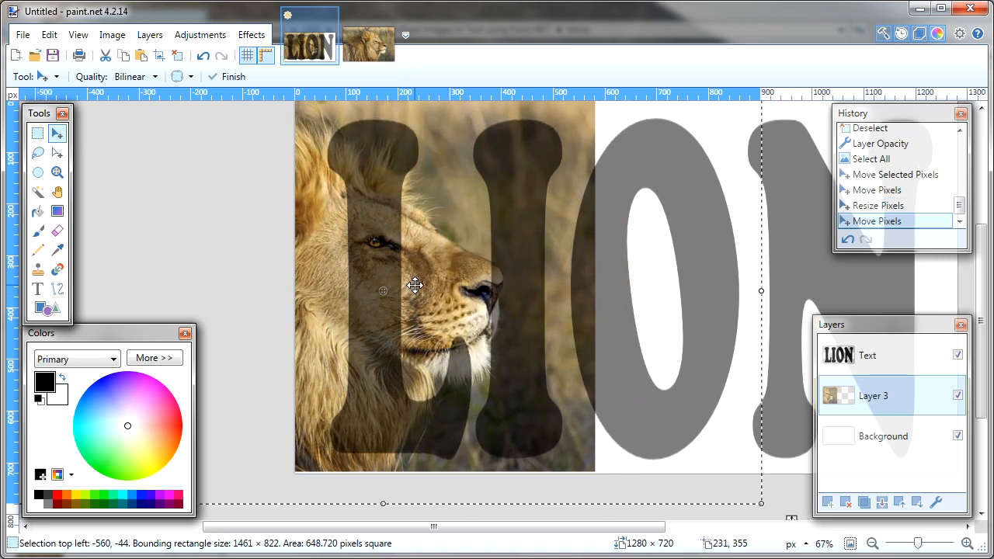
click(232, 77)
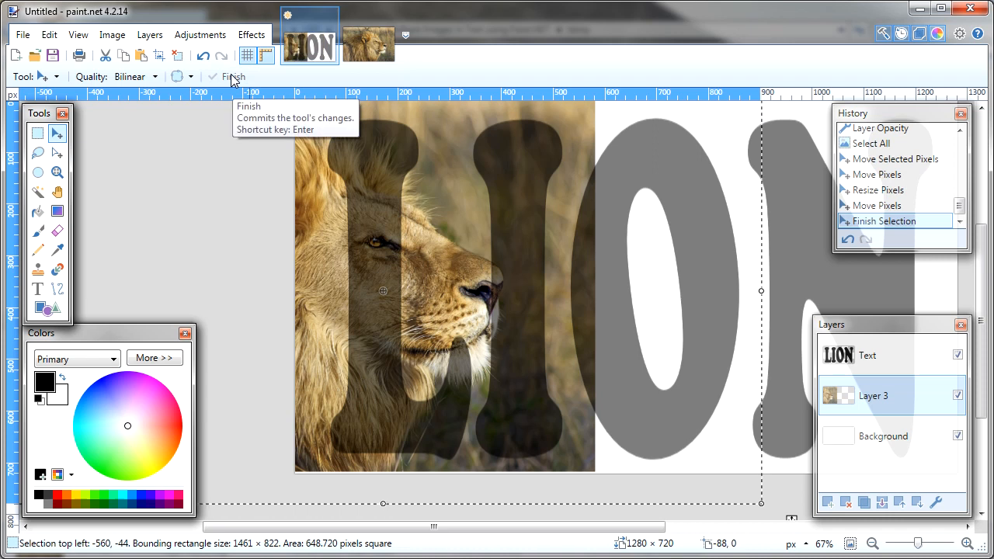
key(ctrl+d)
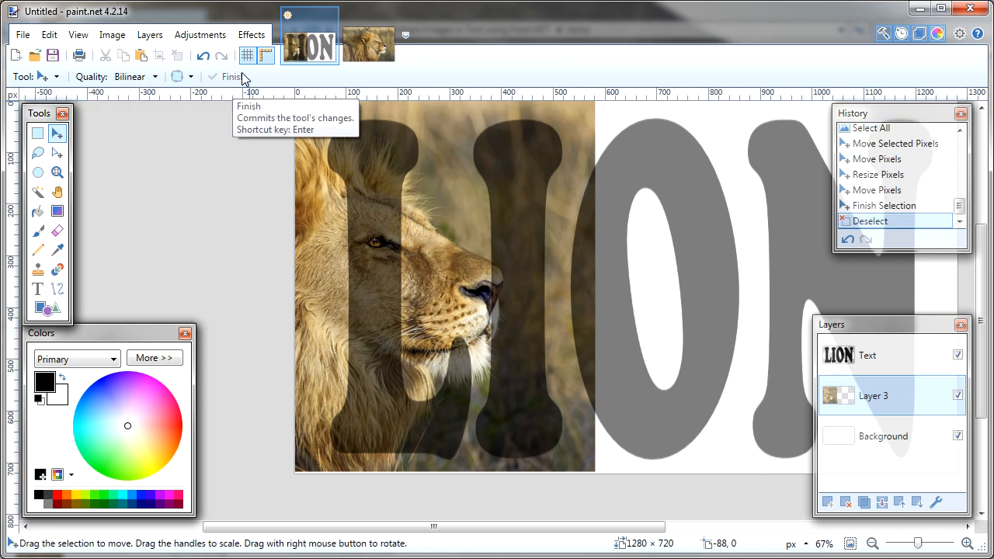
Restore the Text layer's opacity to 255.
double_click(870, 358)
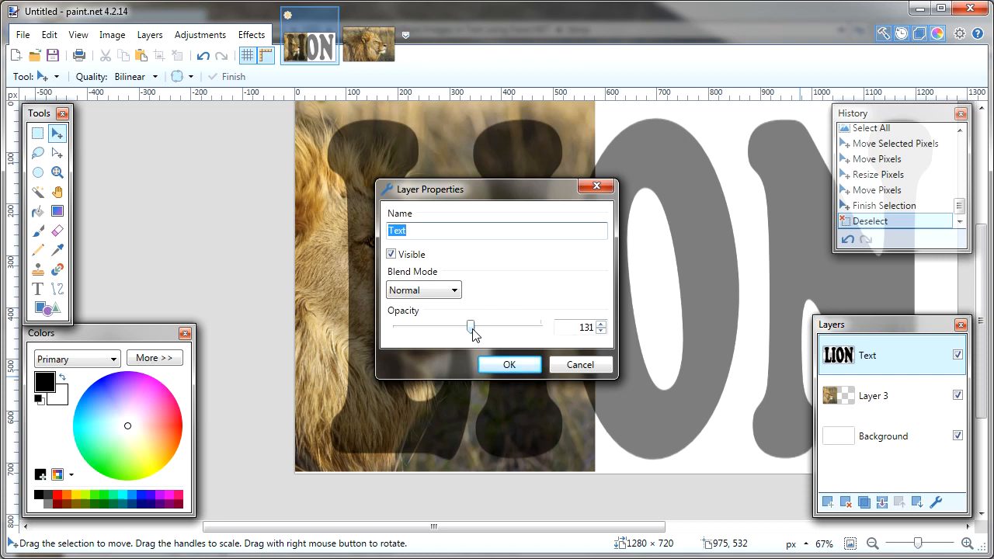
drag(472, 330, 566, 326)
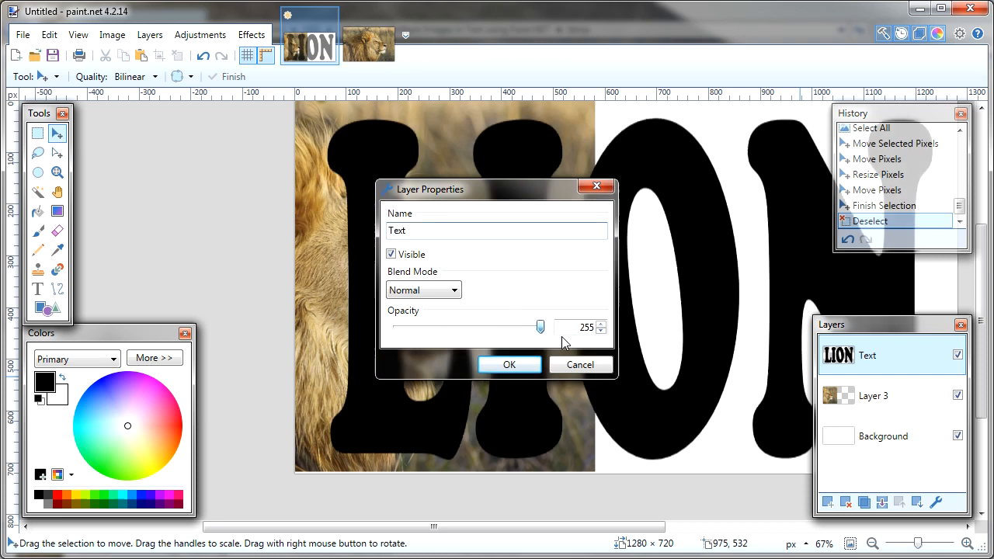
click(528, 366)
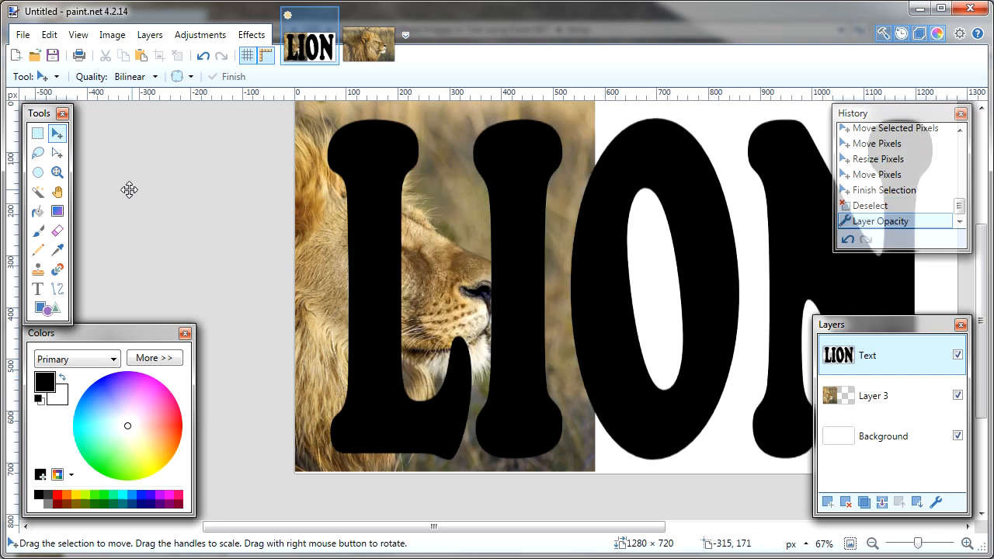
Select only the letter L on the Text layer with the Magic Wand in Contiguous flood mode, and invert the selection.
click(37, 192)
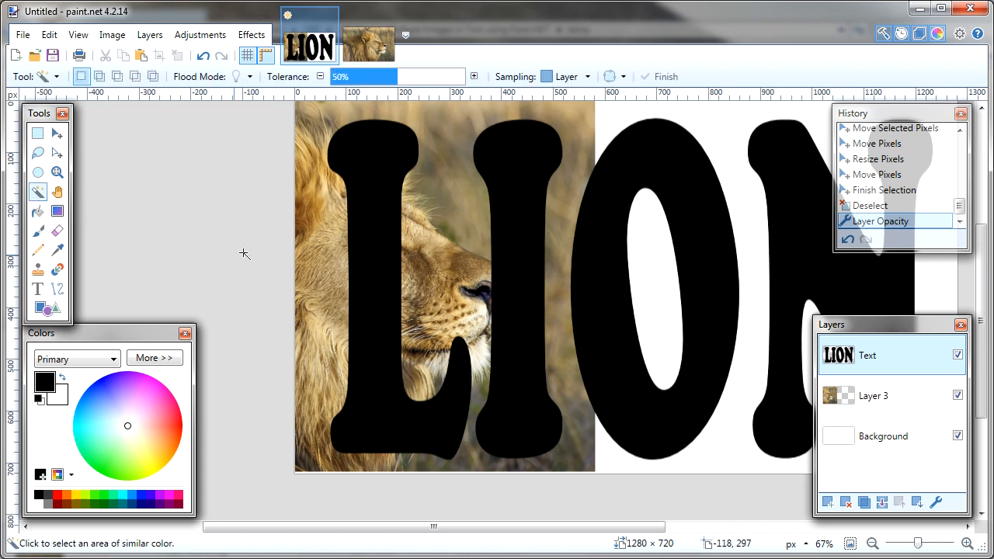
click(250, 78)
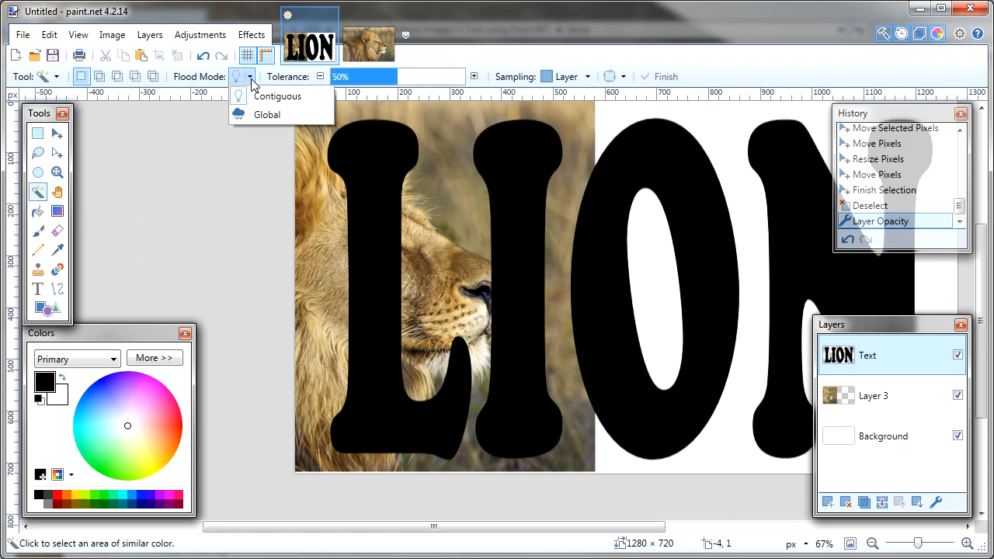
click(309, 98)
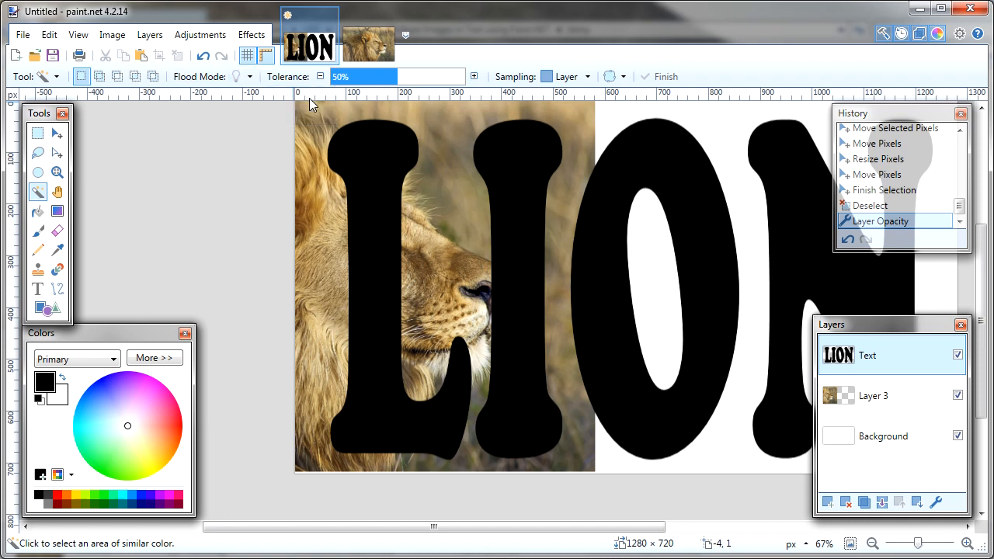
click(366, 185)
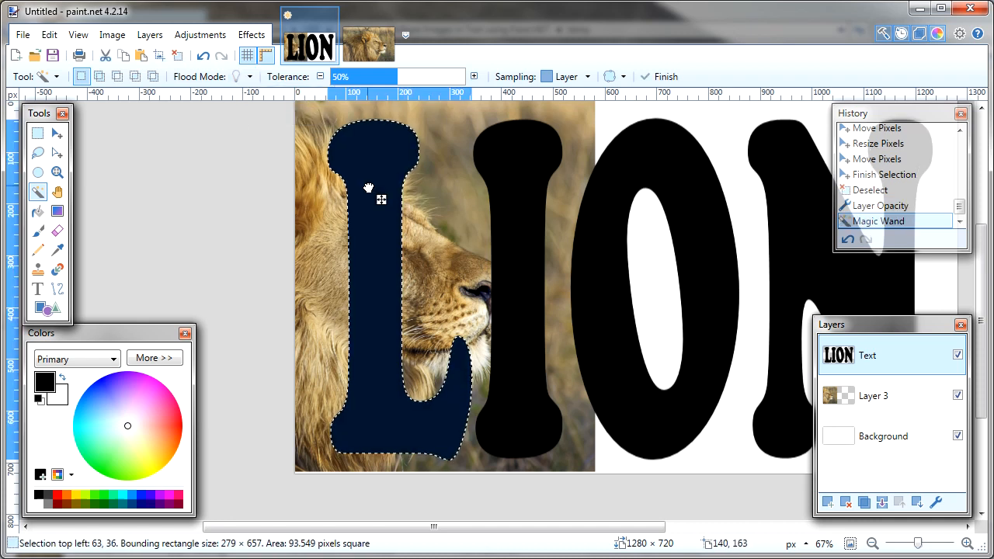
click(52, 36)
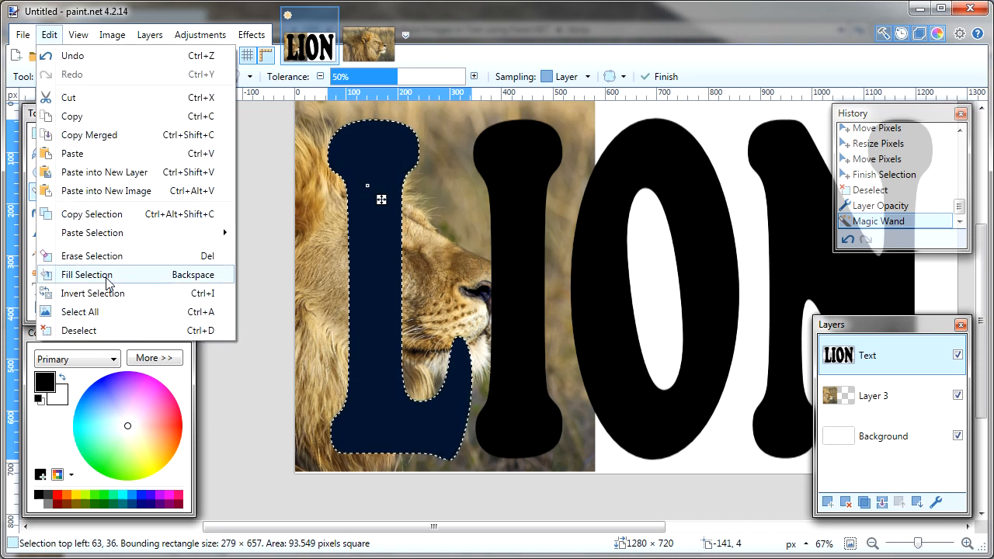
click(154, 295)
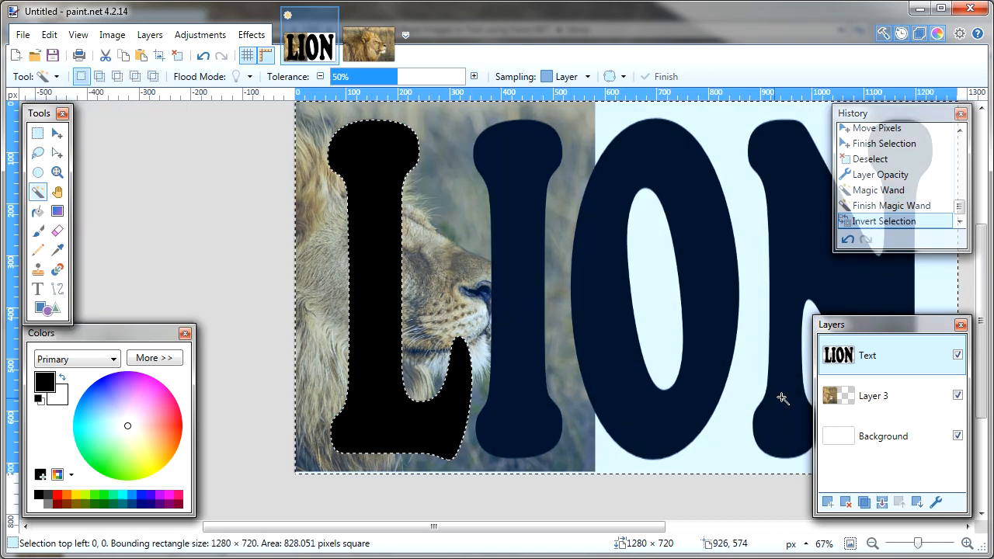
Hide the Text layer and erase the selected area on Layer 3, leaving the lion photo only in the L shape.
click(957, 354)
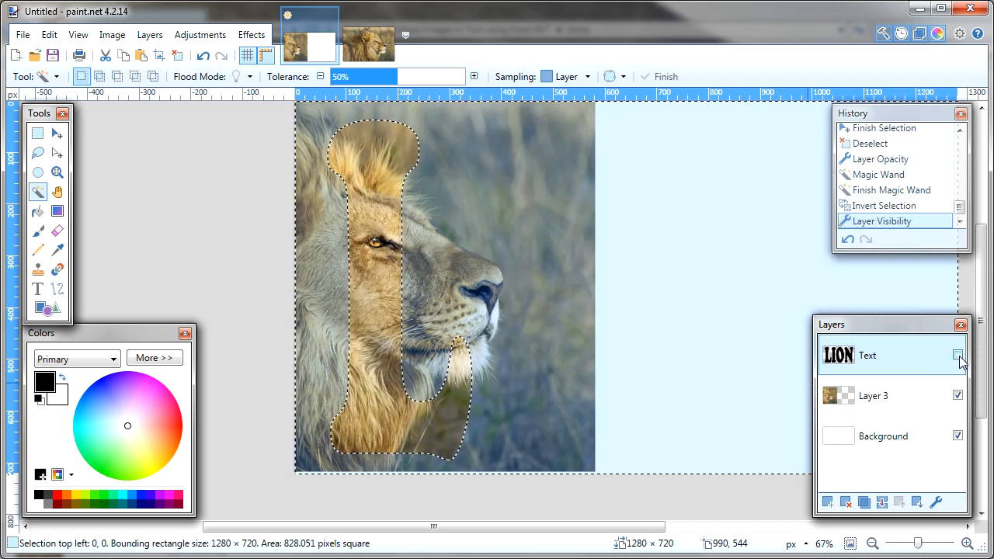
click(852, 398)
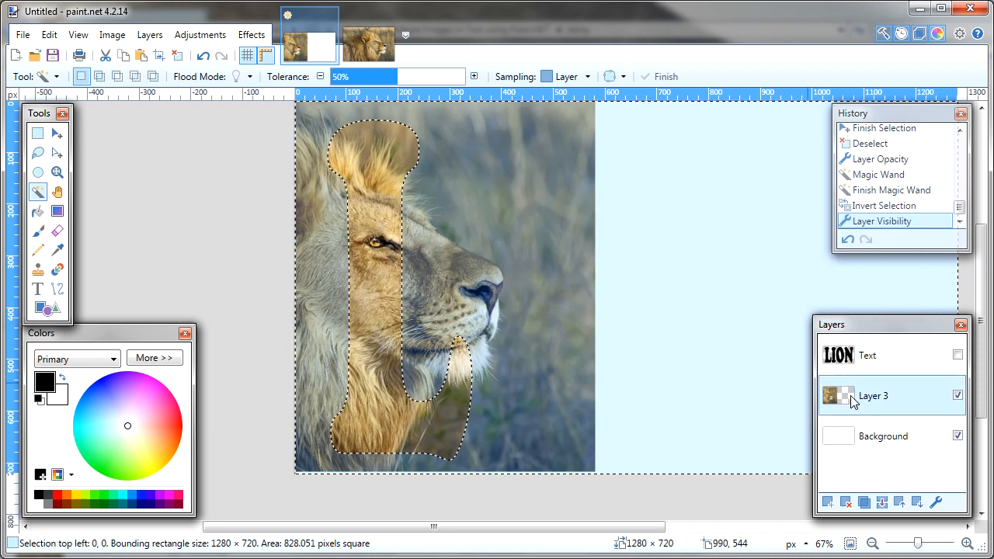
click(50, 36)
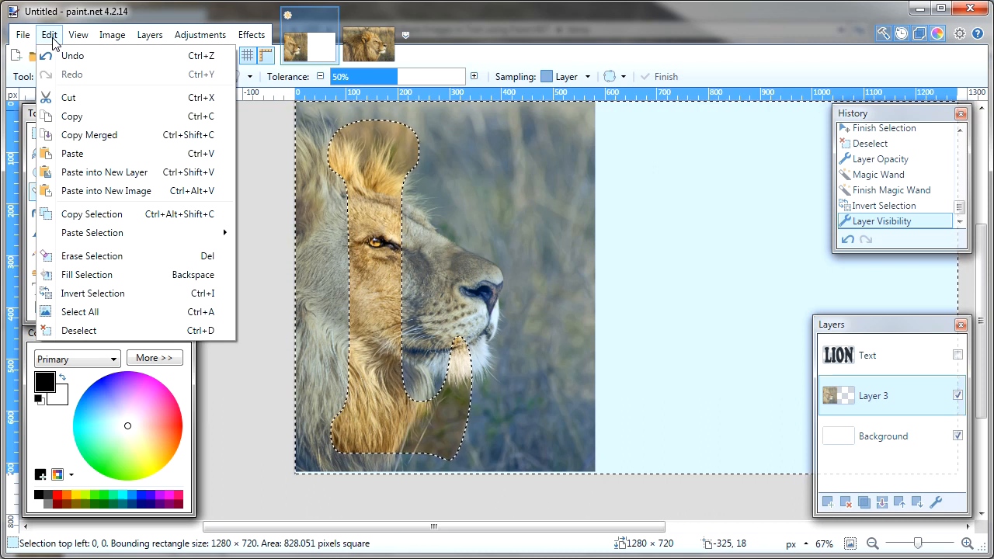
click(148, 258)
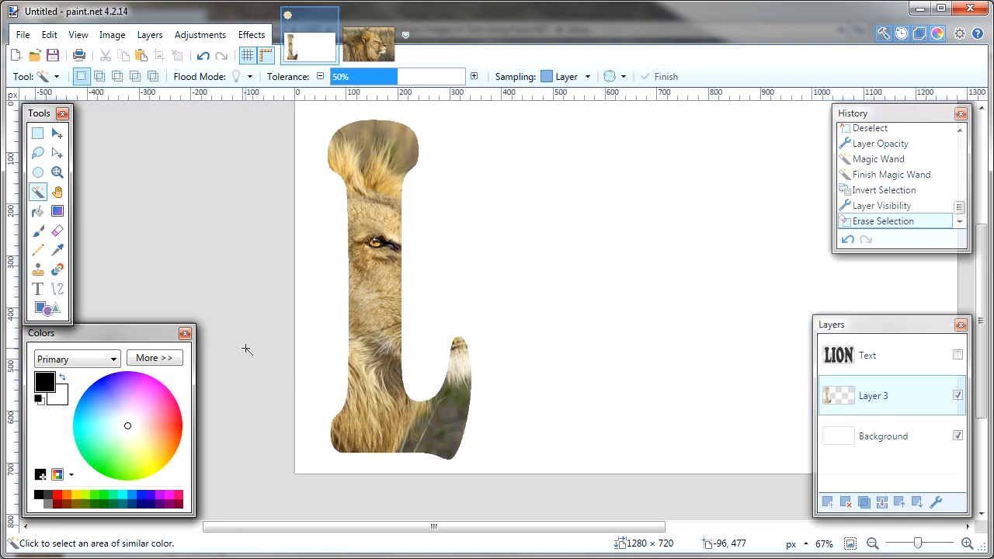
scroll(247, 349, up, 1)
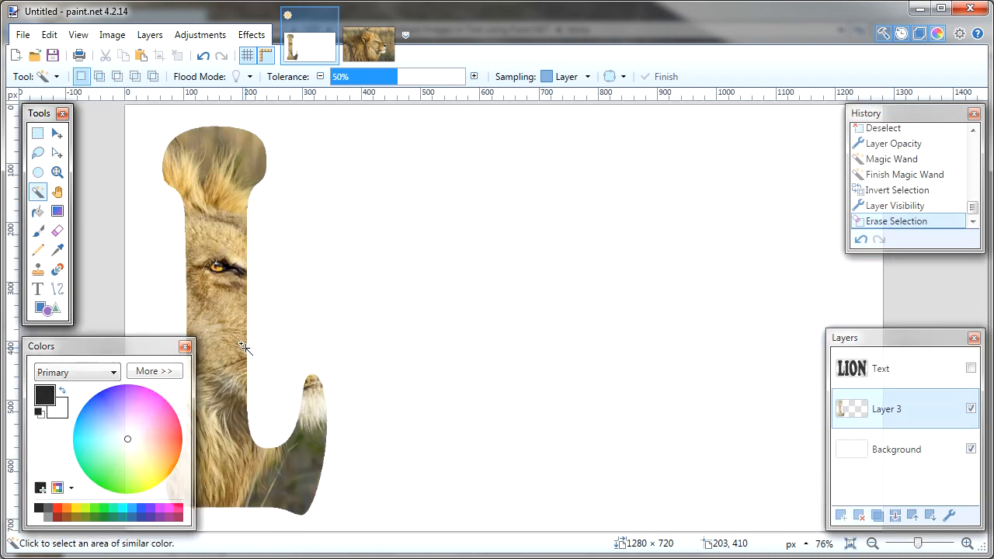
Show the Text layer, and open the standing-lion photo and copy its entire image.
click(970, 368)
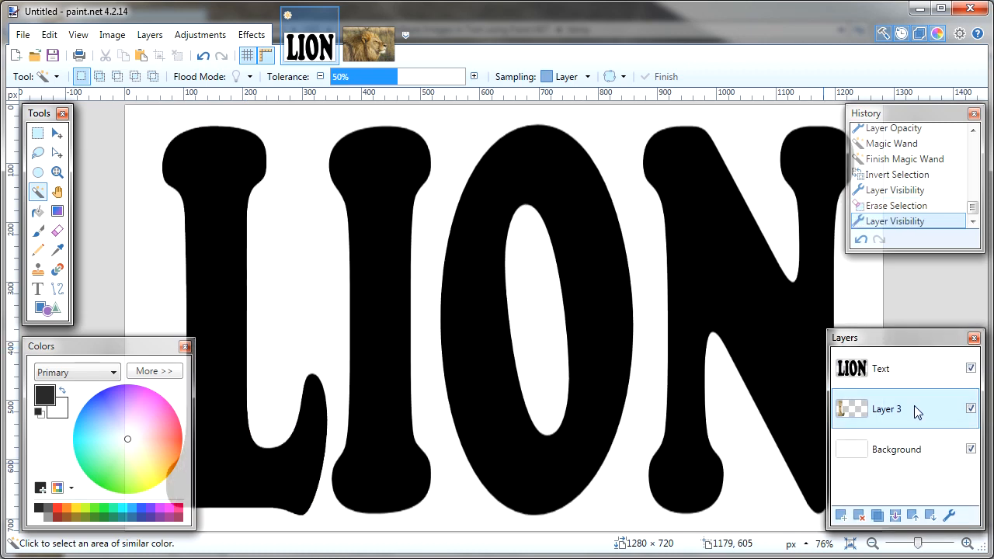
key(ctrl+o)
double_click(327, 145)
click(49, 34)
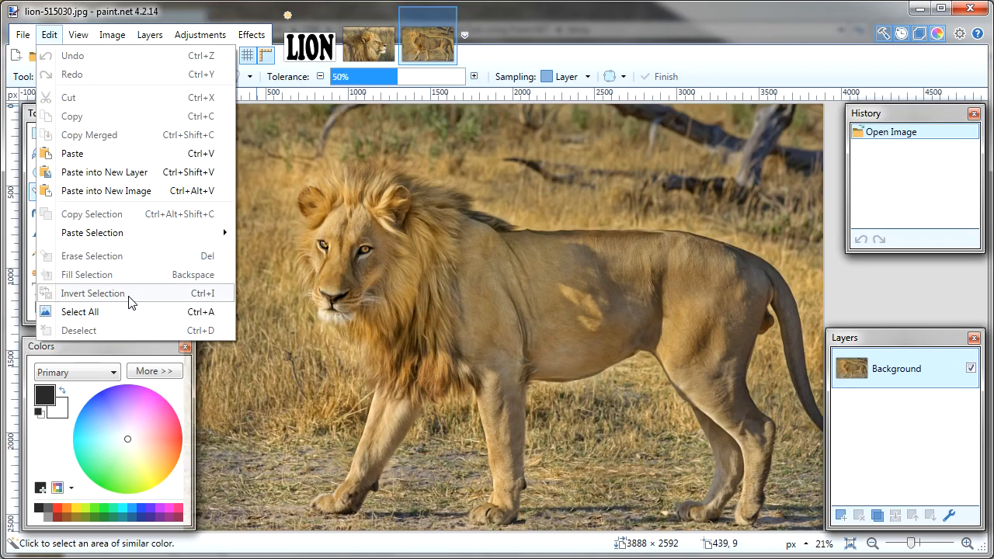
click(88, 313)
key(ctrl+c)
key(ctrl+Tab)
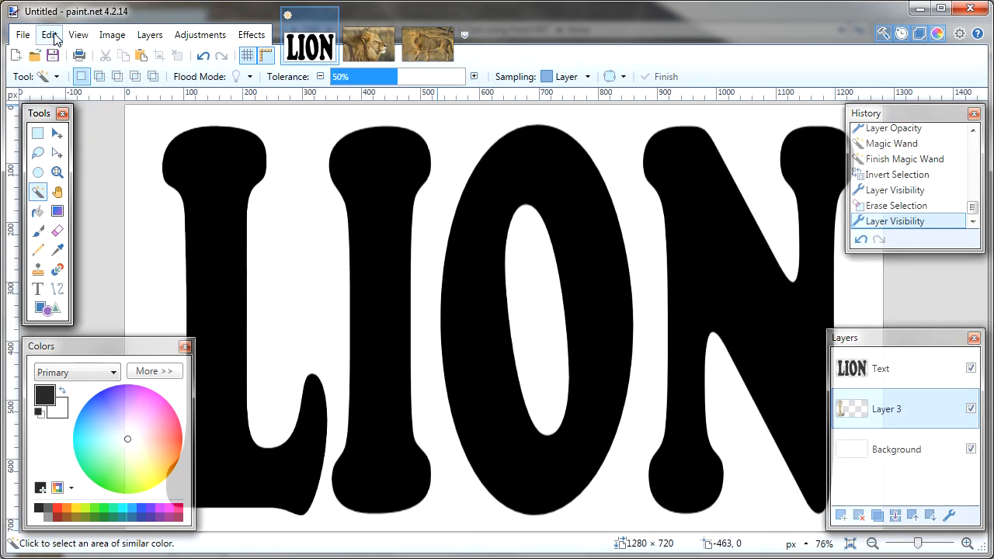
Paste the standing-lion photo into a new Layer 4 keeping the canvas size, shrink it to about 1040 px wide and deselect.
key(ctrl+shift+v)
click(386, 385)
scroll(557, 392, down, 5)
drag(555, 527, 613, 526)
drag(982, 279, 981, 390)
drag(667, 526, 733, 526)
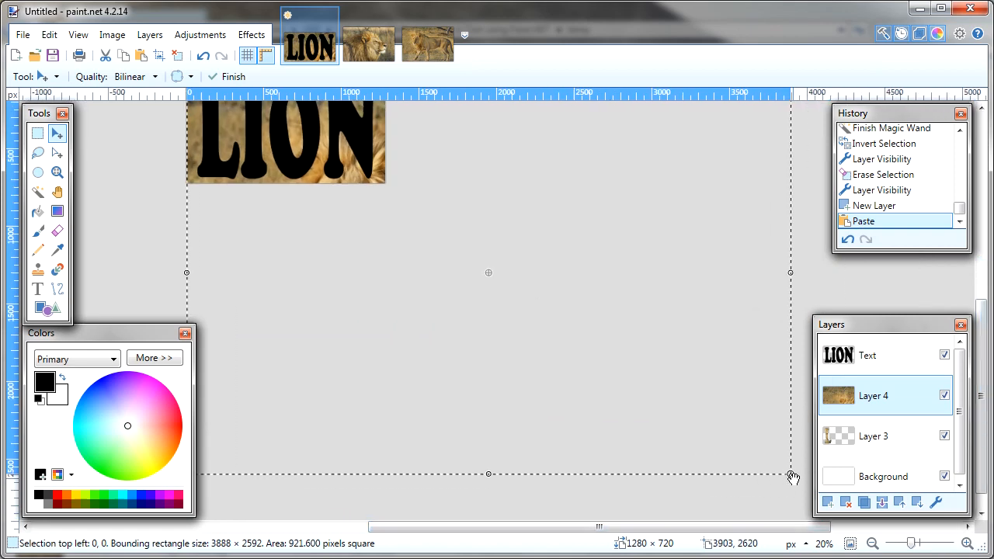
drag(790, 475, 348, 179)
key(ctrl+d)
key(ctrl+b)
Reduce the Text layer's opacity to 196.
double_click(880, 368)
click(477, 326)
click(510, 365)
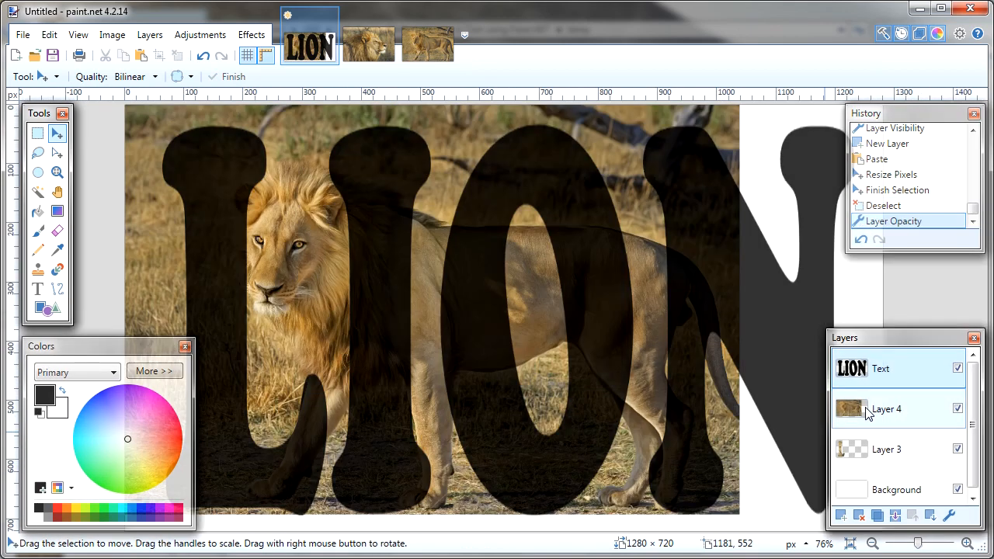
Select everything on Layer 4 and move the photo right so the lion's face lies under the letter I.
click(866, 406)
key(ctrl+a)
drag(307, 322, 413, 328)
Shrink the Layer 4 photo to about 985 px wide, keeping the lion's face within the I, and deselect.
scroll(412, 328, down, 1)
drag(982, 301, 982, 272)
drag(583, 526, 664, 527)
drag(982, 310, 982, 334)
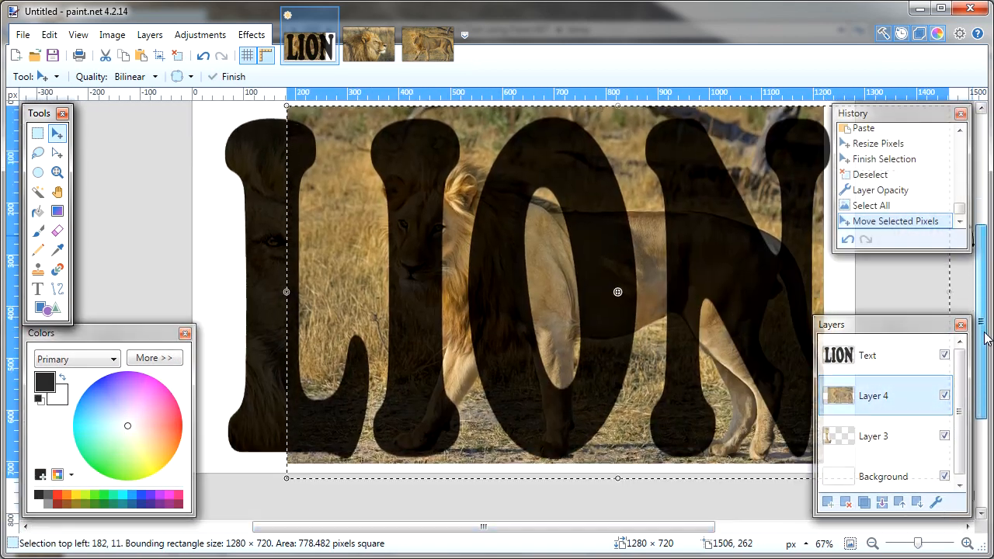
scroll(509, 307, down, 1)
drag(629, 528, 669, 539)
drag(761, 430, 755, 426)
drag(753, 151, 736, 177)
key(ctrl+d)
key(ctrl+b)
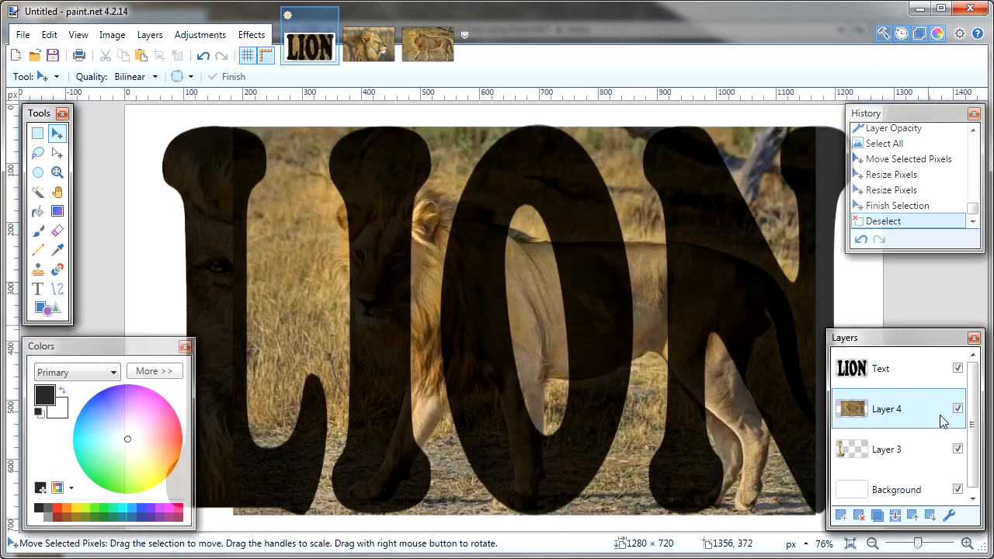
Select only the letter I on the Text layer with the Magic Wand and invert the selection.
click(950, 373)
click(38, 191)
click(383, 200)
click(49, 35)
click(90, 300)
Hide the Text layer and Layer 3, and erase the selected area on Layer 4.
click(957, 369)
click(957, 450)
click(892, 410)
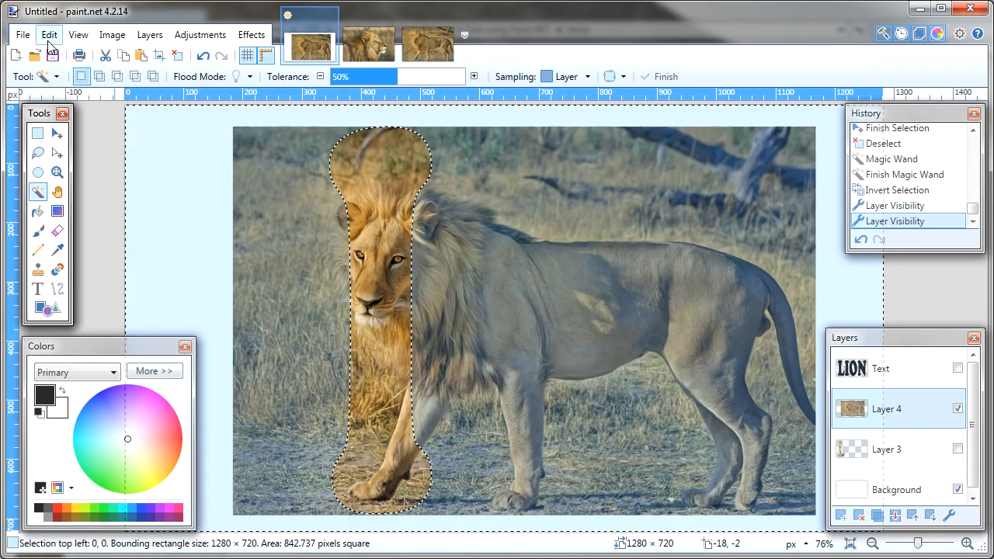
click(50, 38)
Hide Layer 4, keep Layer 3 hidden, and show the Text layer.
double_click(957, 449)
click(957, 409)
click(958, 369)
Open lion-721836.jpg and copy the entire image.
click(24, 38)
click(49, 73)
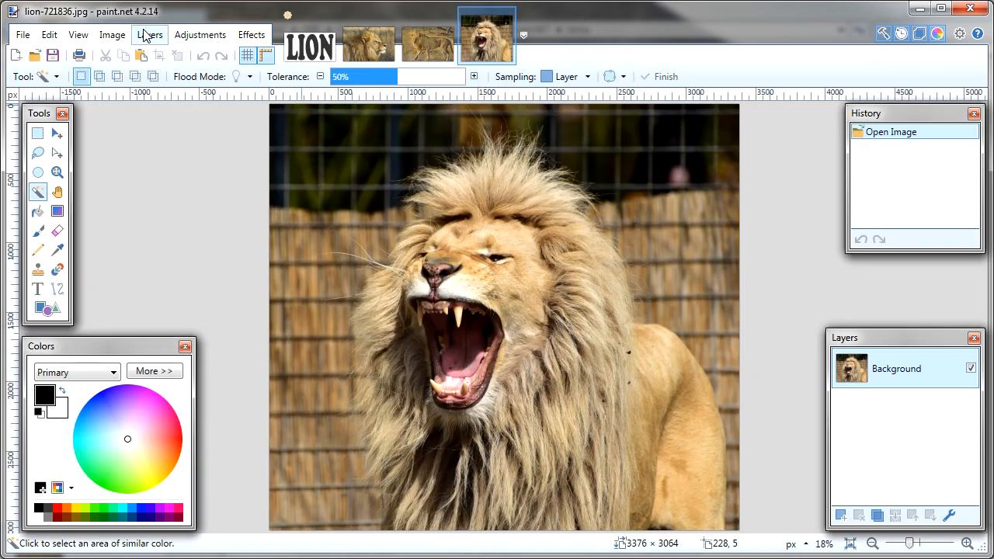
click(49, 36)
click(80, 312)
click(47, 39)
click(72, 116)
Paste the roaring-lion photo into a new Layer 5 of the LION image, keeping the canvas size.
click(309, 46)
click(840, 515)
click(49, 36)
click(72, 154)
click(567, 355)
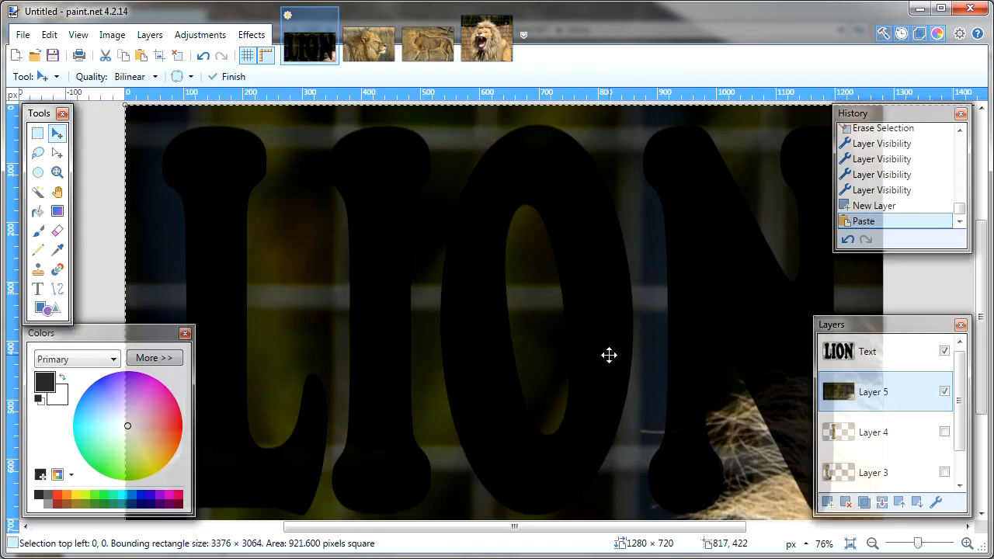
Scale the pasted roaring-lion photo down to about 744 × 676 px.
scroll(608, 355, down, 5)
drag(982, 291, 981, 369)
drag(683, 526, 736, 527)
drag(983, 414, 982, 448)
scroll(738, 481, down, 1)
drag(689, 457, 348, 149)
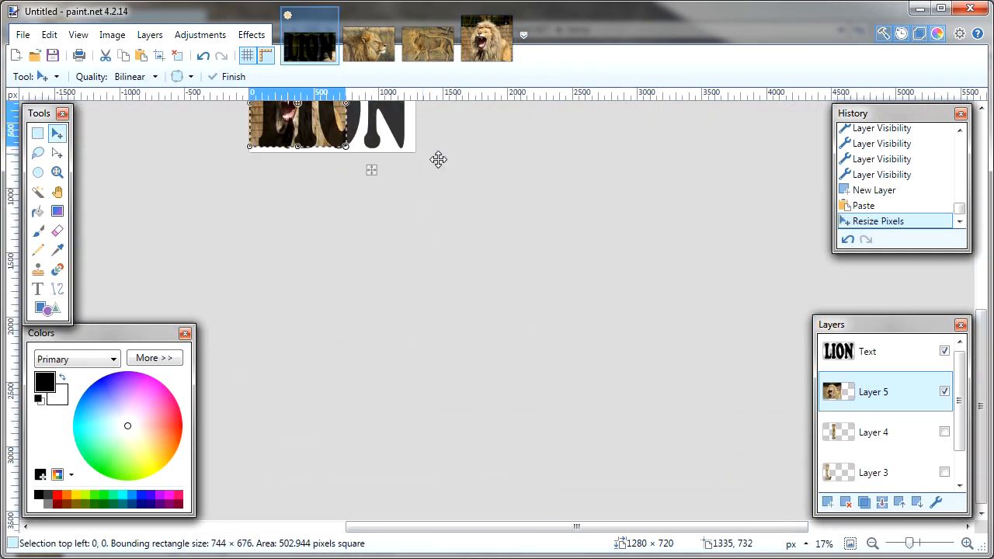
Position the roaring-lion photo over the letter O, enlarge it to about 771 × 700 px and deselect.
drag(981, 419, 981, 356)
drag(319, 244, 361, 246)
click(850, 543)
drag(600, 296, 601, 281)
scroll(797, 353, down, 1)
drag(730, 526, 561, 527)
click(595, 352)
mouse_move(595, 345)
mouse_down()
mouse_move(615, 364)
mouse_move(609, 358)
mouse_up()
click(850, 543)
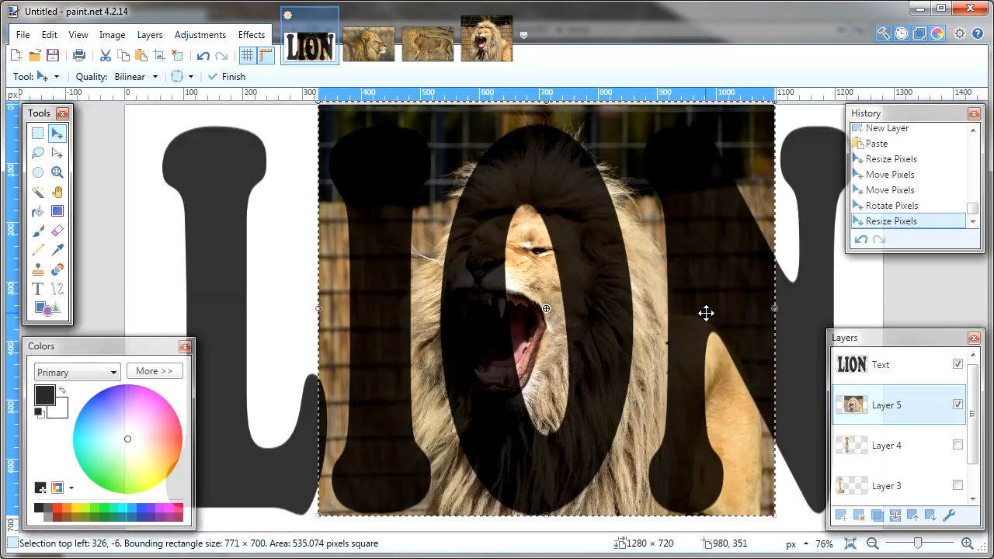
key(ctrl+d)
Select only the letter O on the Text layer with the Magic Wand and invert the selection.
click(880, 369)
click(37, 192)
click(559, 182)
click(49, 35)
click(116, 293)
Hide the Text layer and erase the selected area on Layer 5, leaving the roaring lion only in the O.
click(957, 368)
click(886, 408)
click(49, 35)
click(93, 255)
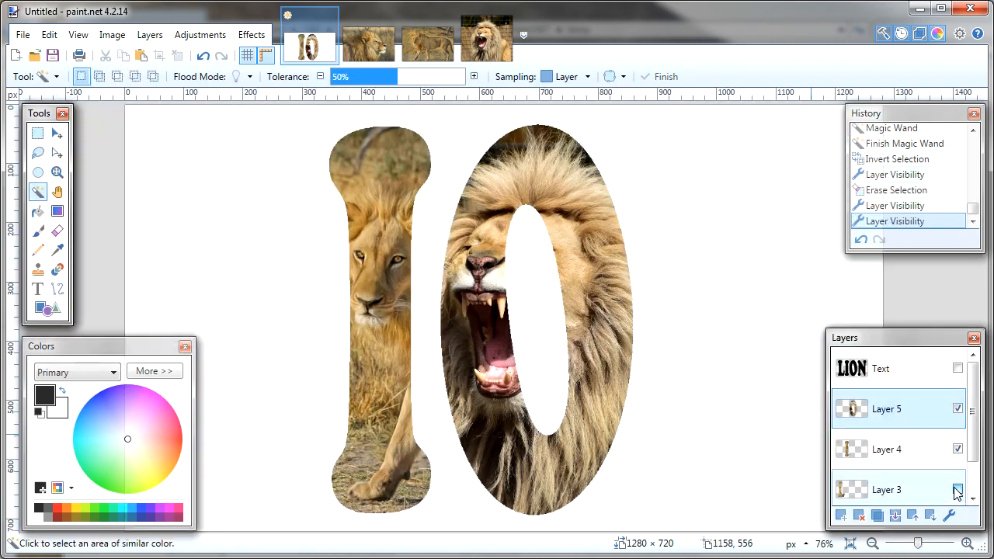
Open lion-3040797.jpg and copy the entire image.
click(35, 55)
click(240, 192)
click(351, 311)
click(49, 35)
click(85, 311)
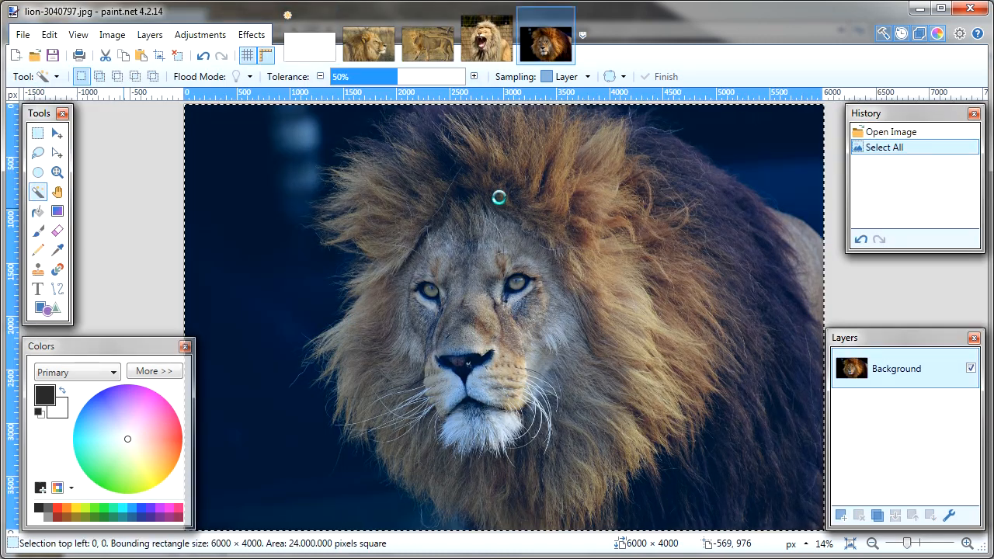
Show the Text layer in the LION image and paste the dark lion portrait into a new Layer 6, keeping the canvas size.
click(309, 48)
scroll(957, 409, up, 1)
click(958, 368)
click(49, 35)
click(101, 191)
click(572, 391)
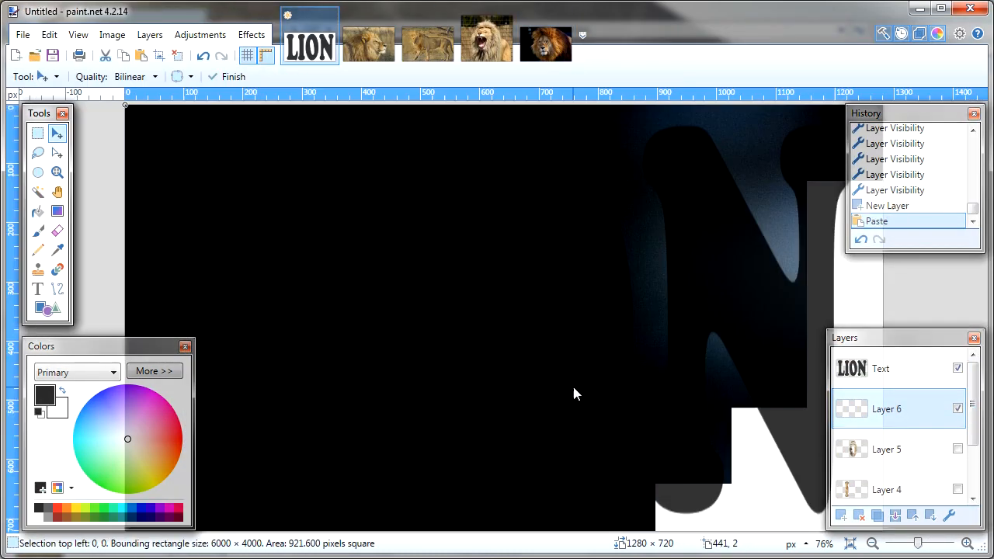
Scale the pasted lion portrait on Layer 6 down to about 680 px high and deselect.
scroll(573, 387, down, 7)
scroll(573, 386, down, 1)
drag(632, 527, 754, 536)
scroll(621, 372, down, 2)
drag(637, 394, 247, 136)
click(178, 55)
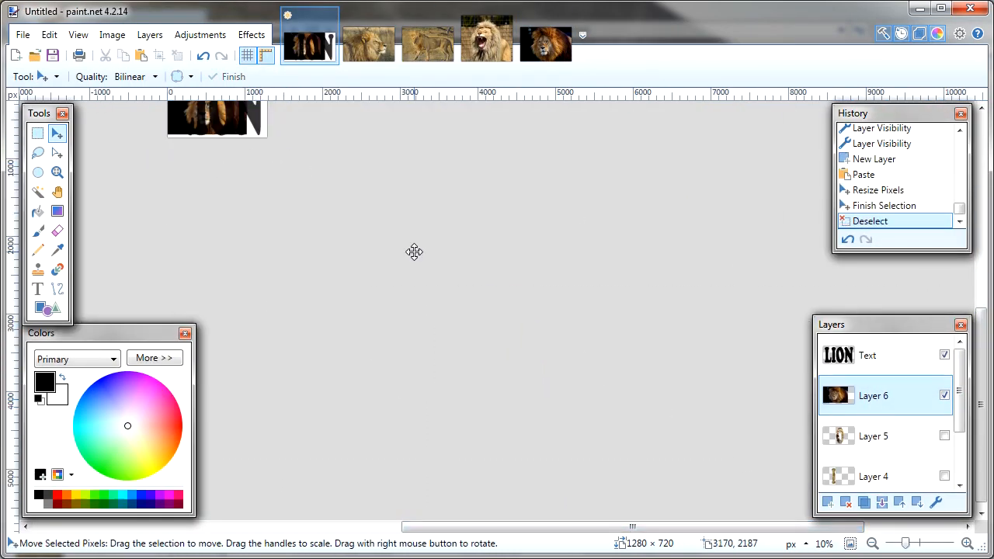
Move the whole Layer 6 portrait right so the lion's face lies under the letter N, and deselect.
click(850, 543)
key(ctrl+a)
drag(308, 275, 605, 326)
key(ctrl+d)
Select only the letter N on the Text layer with the Magic Wand and invert the selection.
click(886, 369)
click(37, 192)
click(710, 237)
click(49, 35)
click(93, 293)
Hide the Text layer and erase the selected area on Layer 6, leaving the portrait only in the N.
click(958, 368)
click(886, 408)
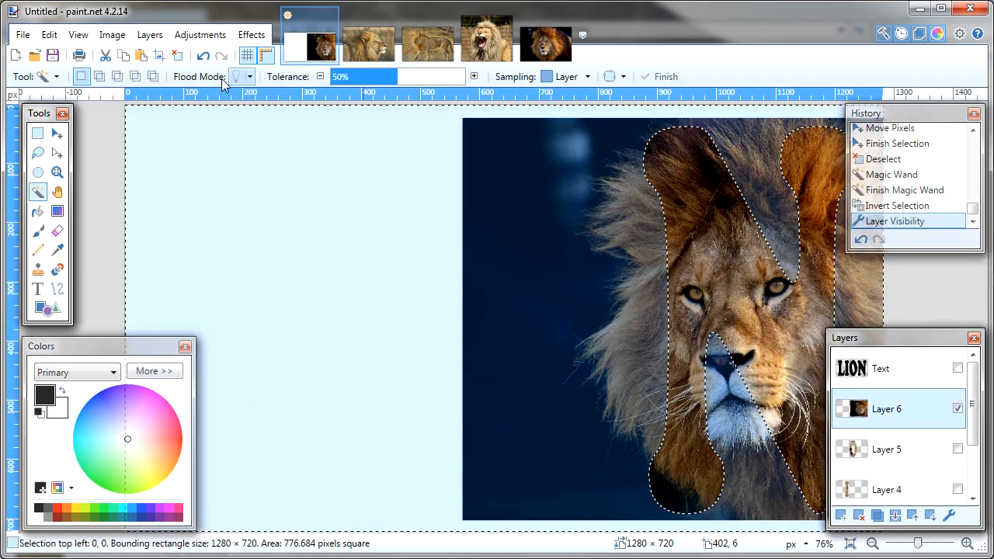
click(49, 35)
Make Layers 5, 4 and 3 visible so all four photo letters show together.
click(958, 449)
click(957, 489)
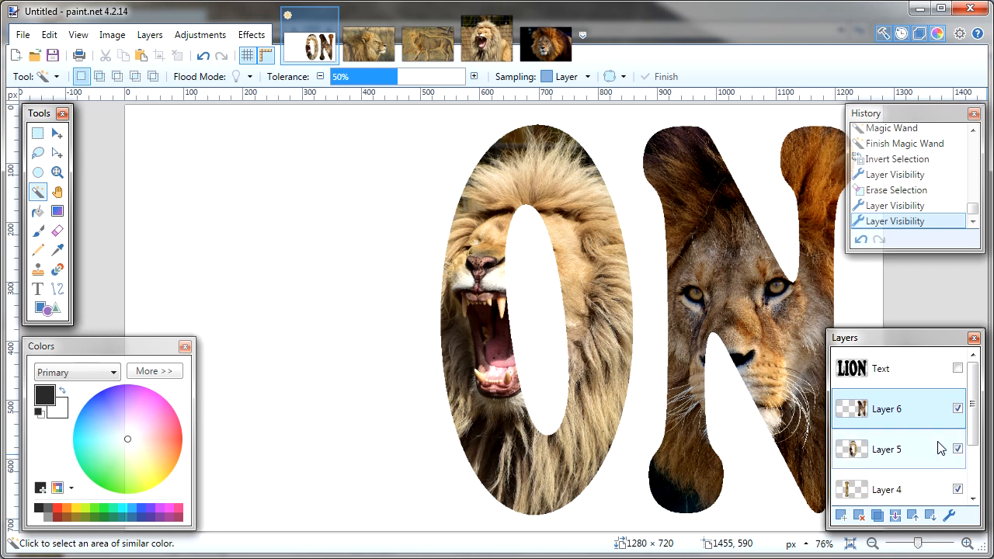
scroll(976, 441, down, 3)
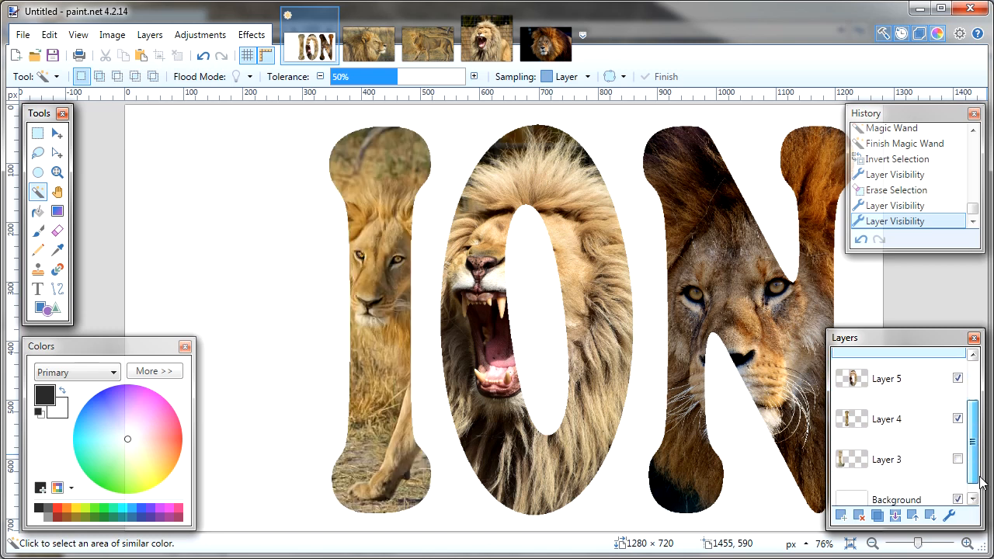
click(957, 445)
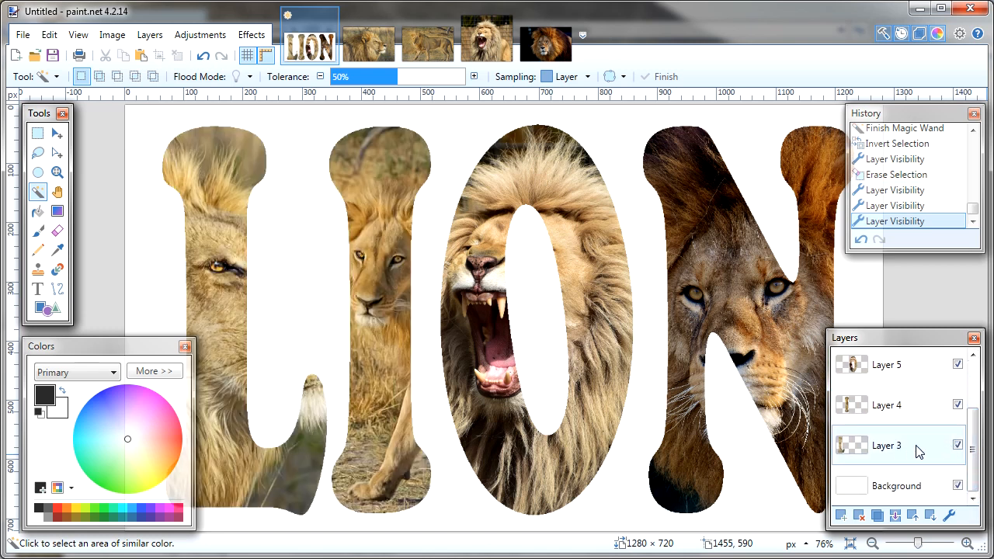
Fill the Background layer with olive green using the Paint Bucket.
click(895, 489)
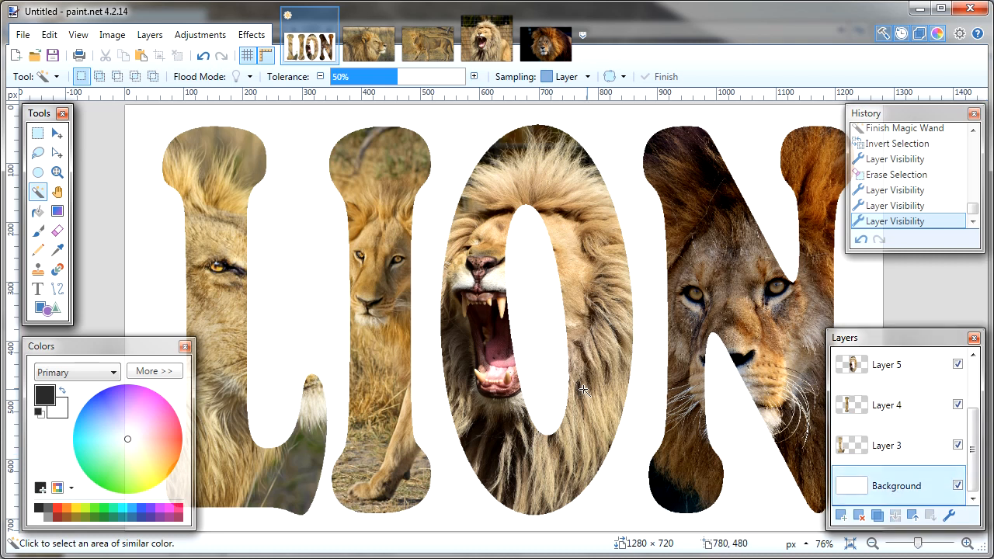
click(36, 213)
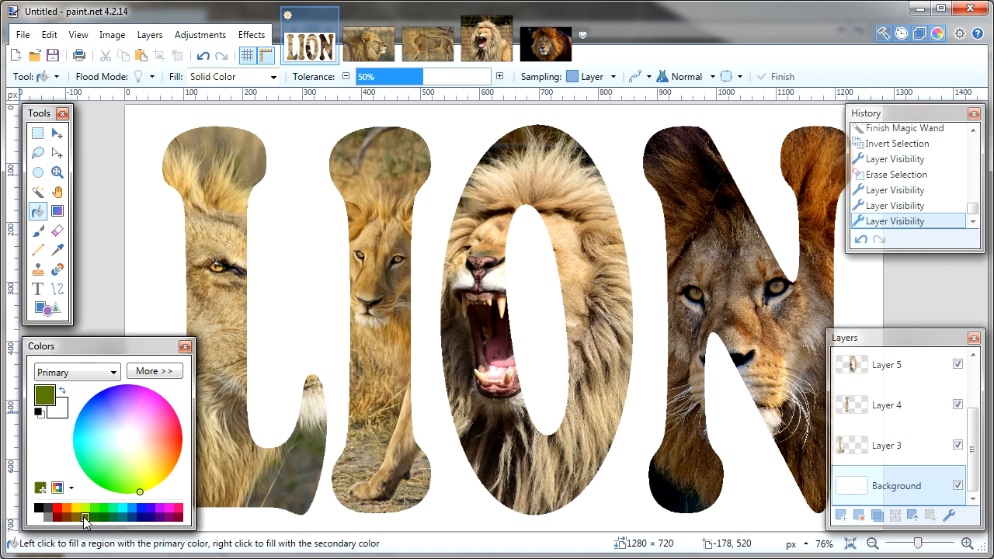
click(300, 288)
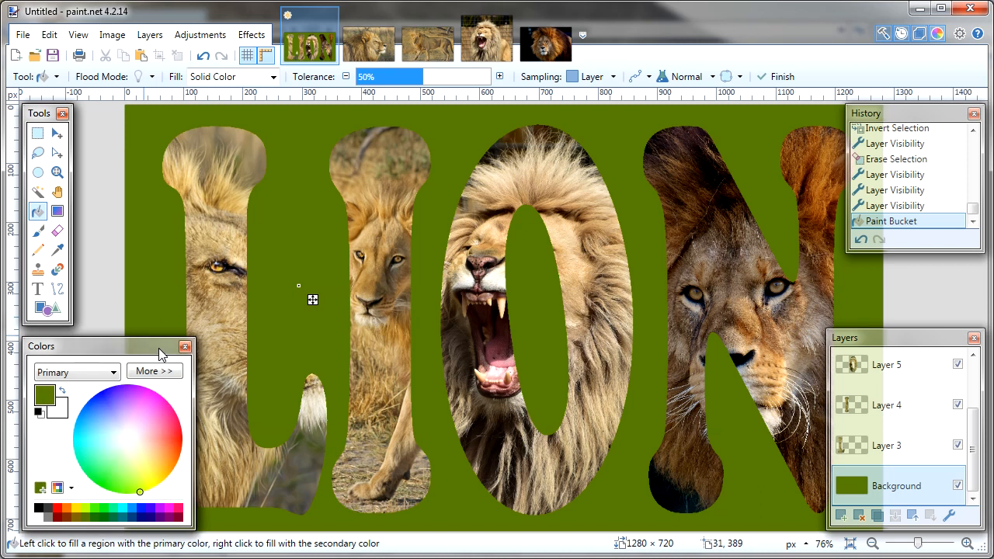
Move the Colors and History windows off the image, and reposition and enlarge the Layers window to list every layer.
drag(163, 354, 53, 353)
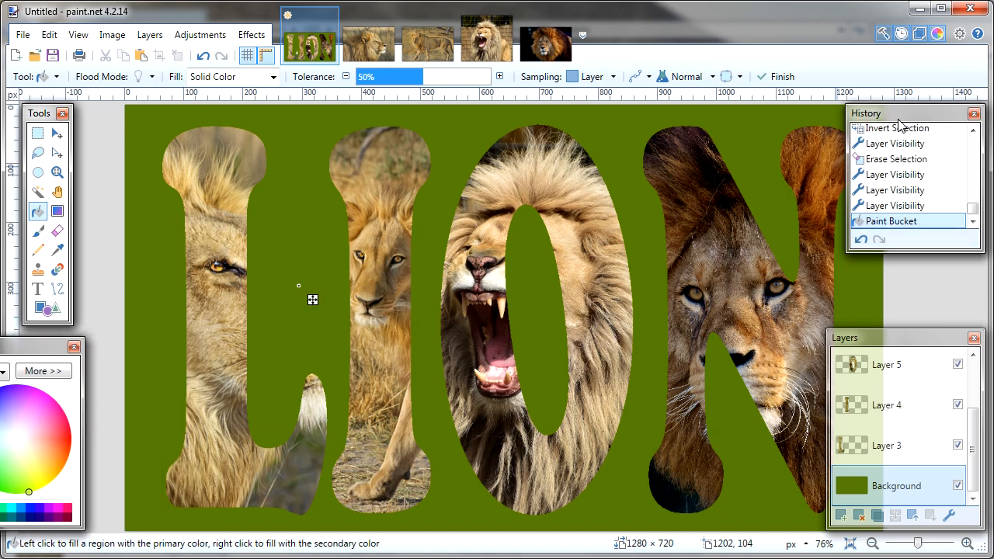
drag(897, 118, 949, 122)
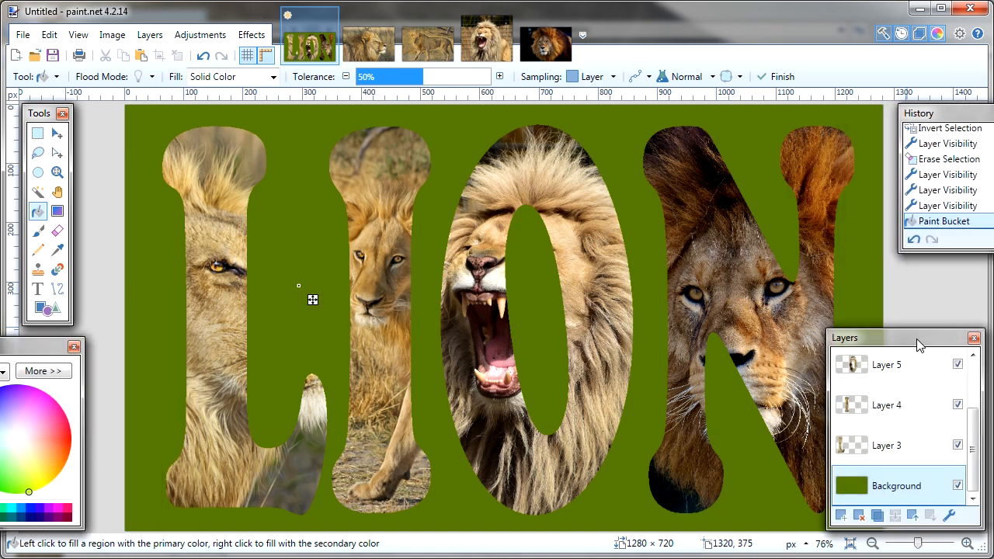
drag(918, 340, 800, 142)
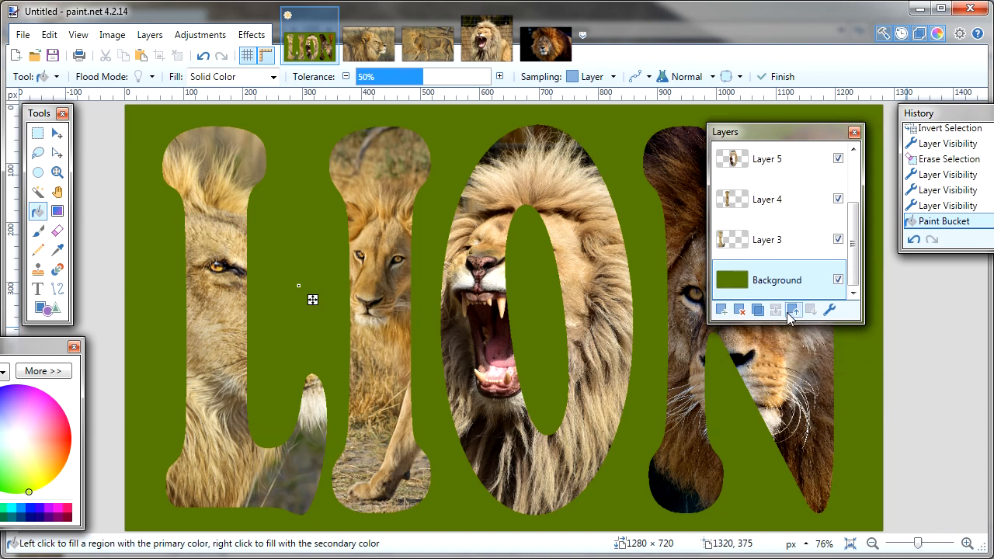
drag(786, 324, 780, 465)
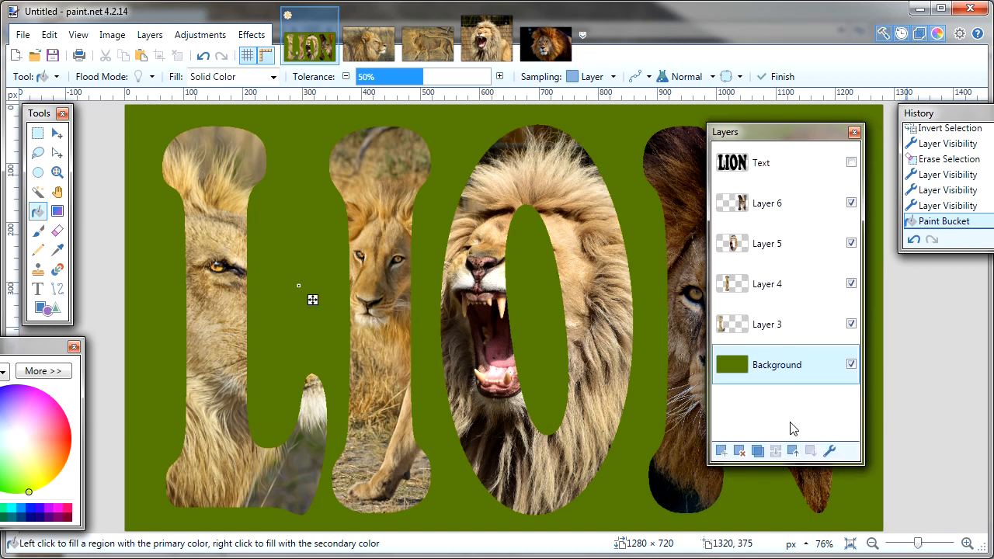
Show the Text layer, set its opacity to 255 and hide it again.
click(851, 163)
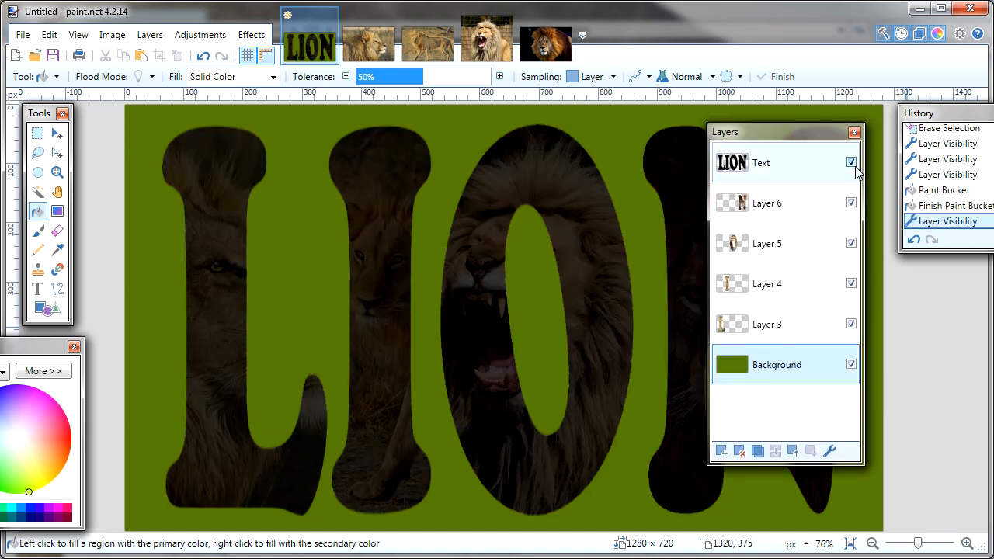
double_click(765, 164)
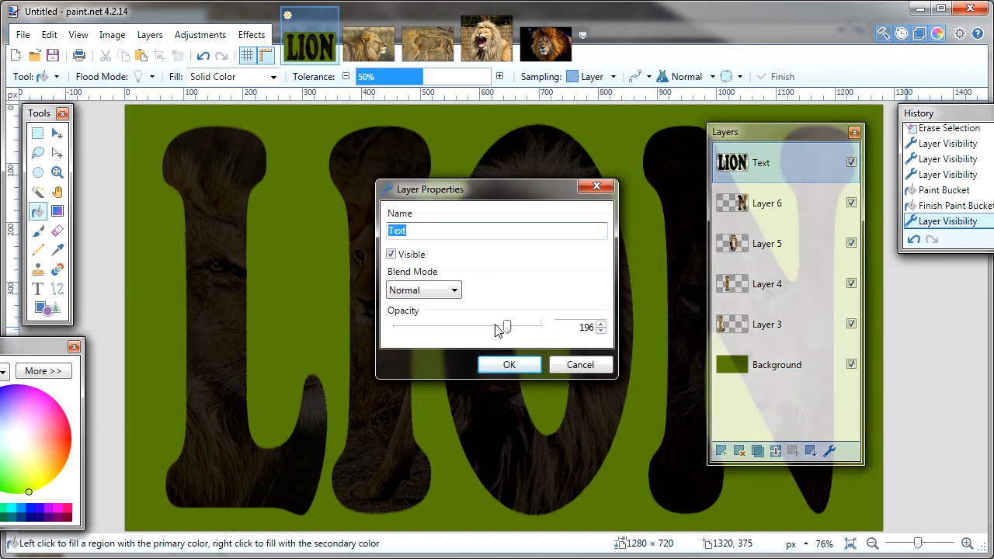
drag(506, 330, 572, 334)
click(508, 364)
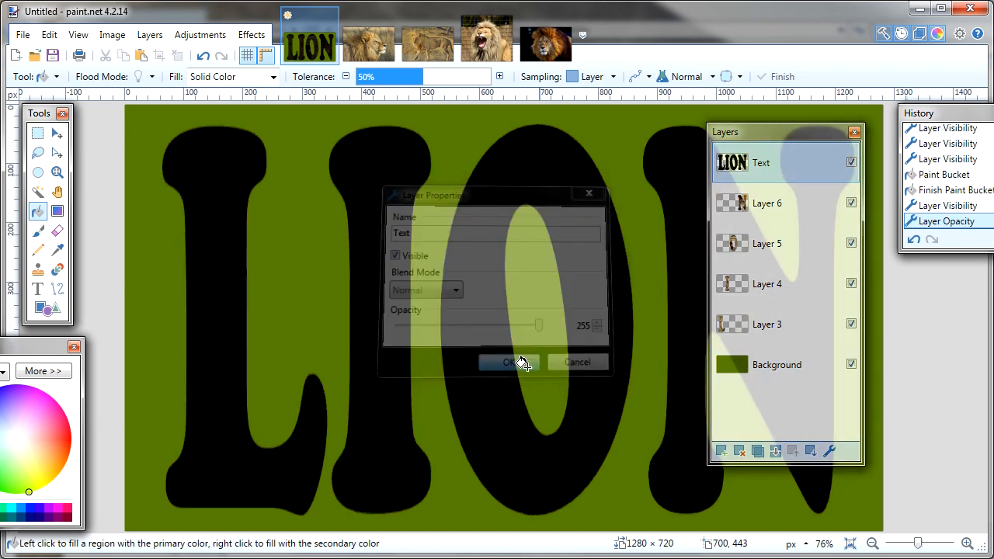
click(852, 163)
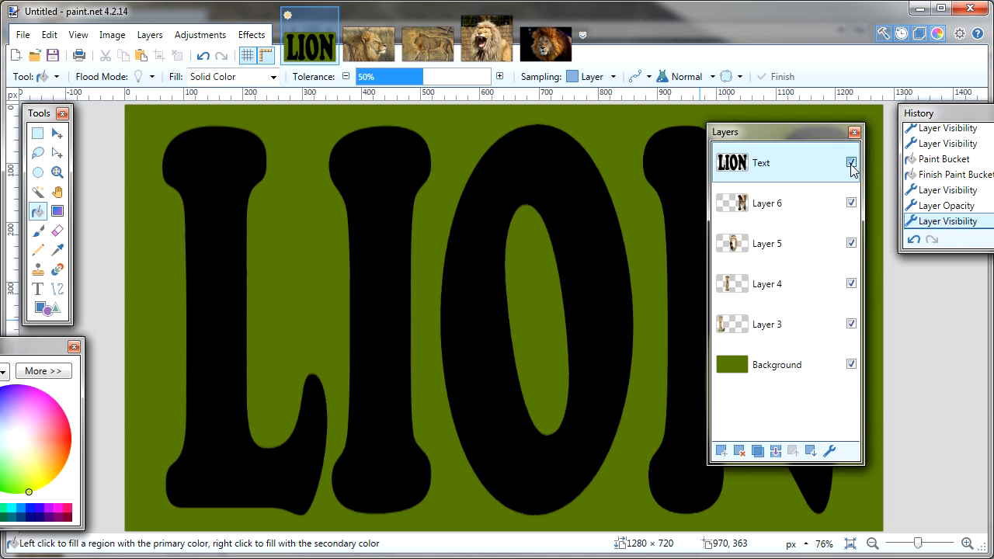
Switch Layers 6, 5, 4 and 3 off and back on to review each letter, and move the Layers window off the image.
click(851, 202)
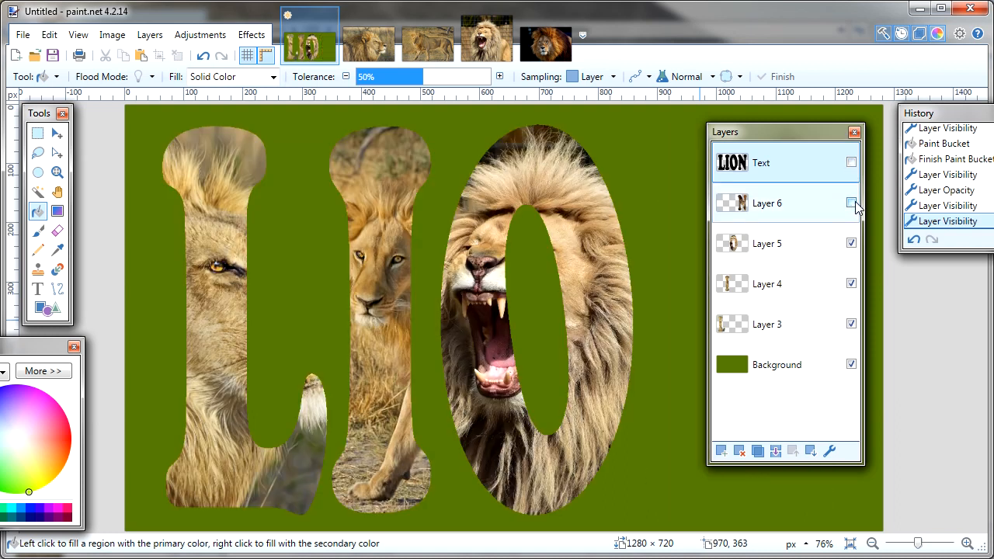
click(851, 243)
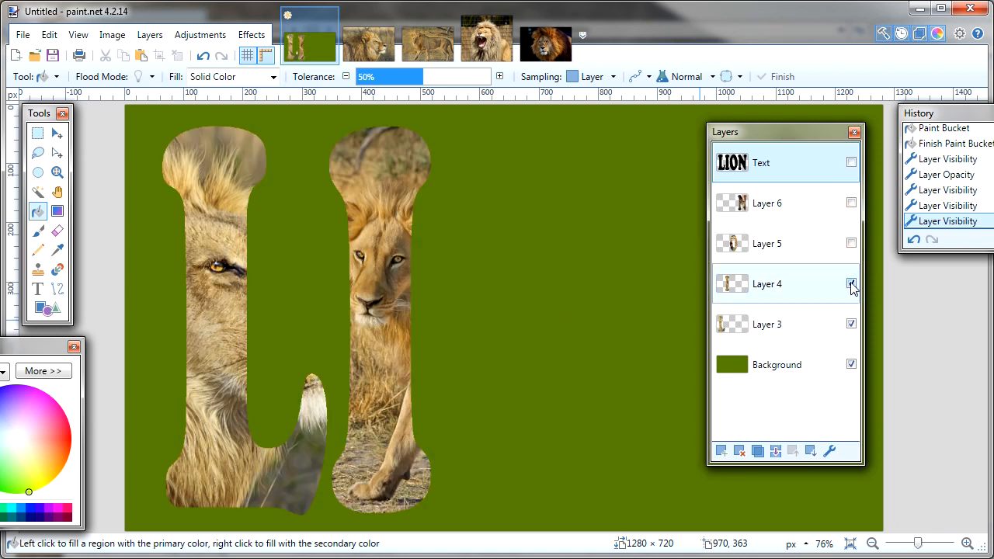
click(852, 285)
click(851, 325)
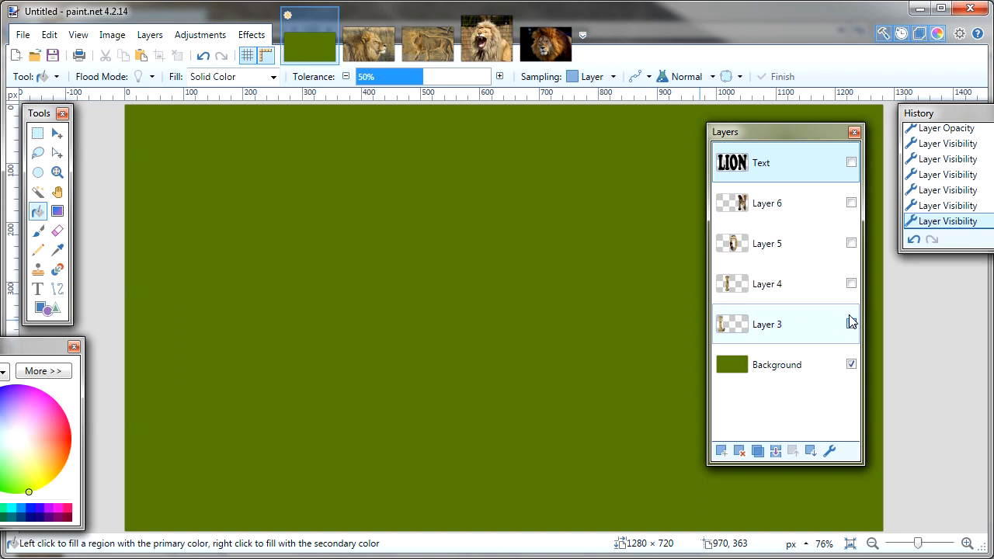
click(850, 323)
click(851, 284)
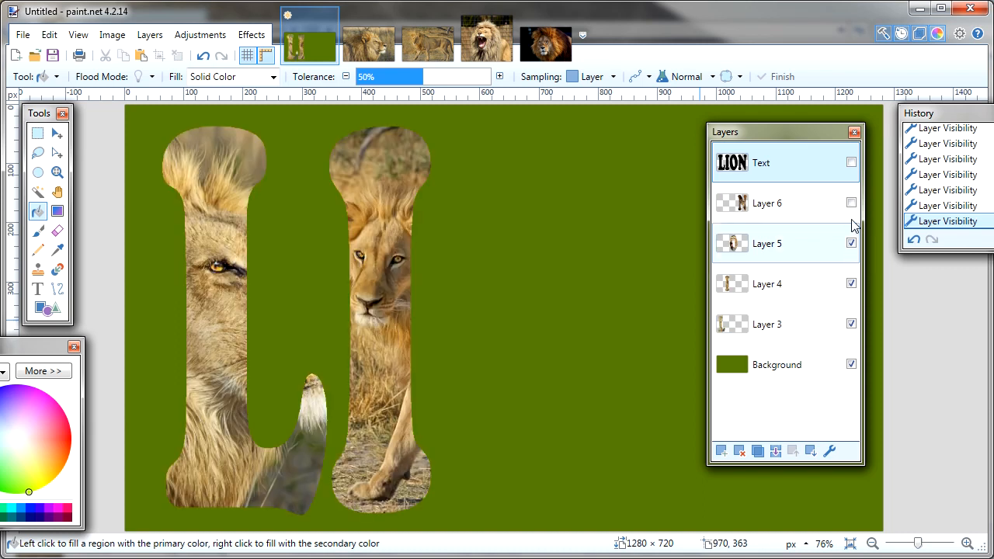
click(851, 204)
drag(804, 135, 992, 161)
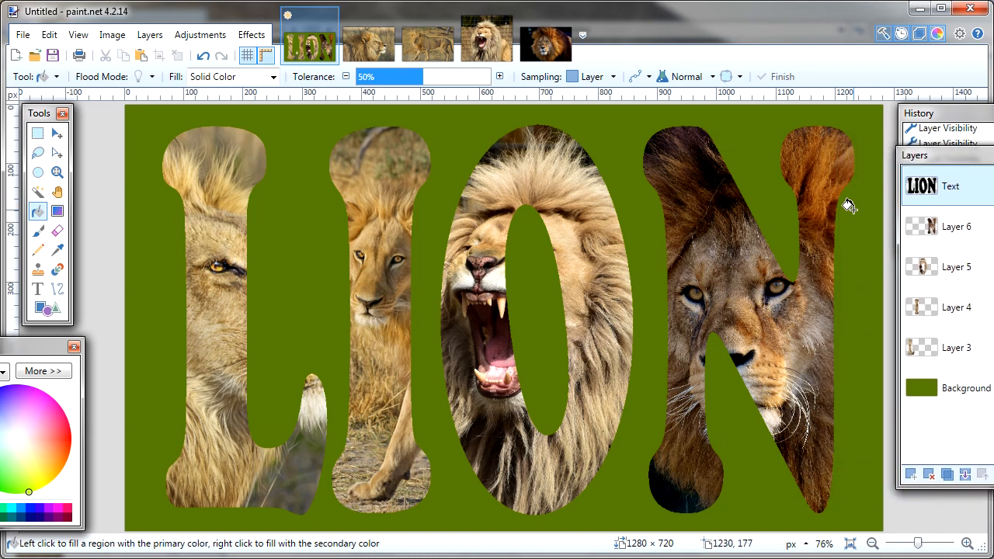